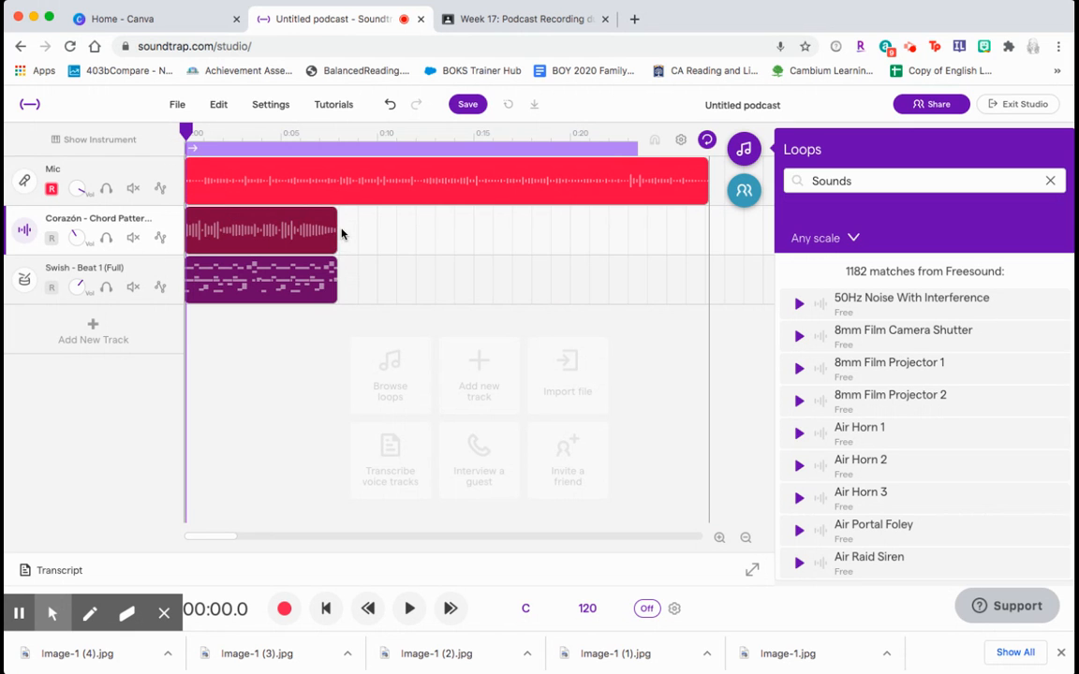
# - Loop the Corazón chord and Swish beat regions out to the end of the mic recording and play the project
pyautogui.moveTo(329, 216); pyautogui.dragTo(705, 219)
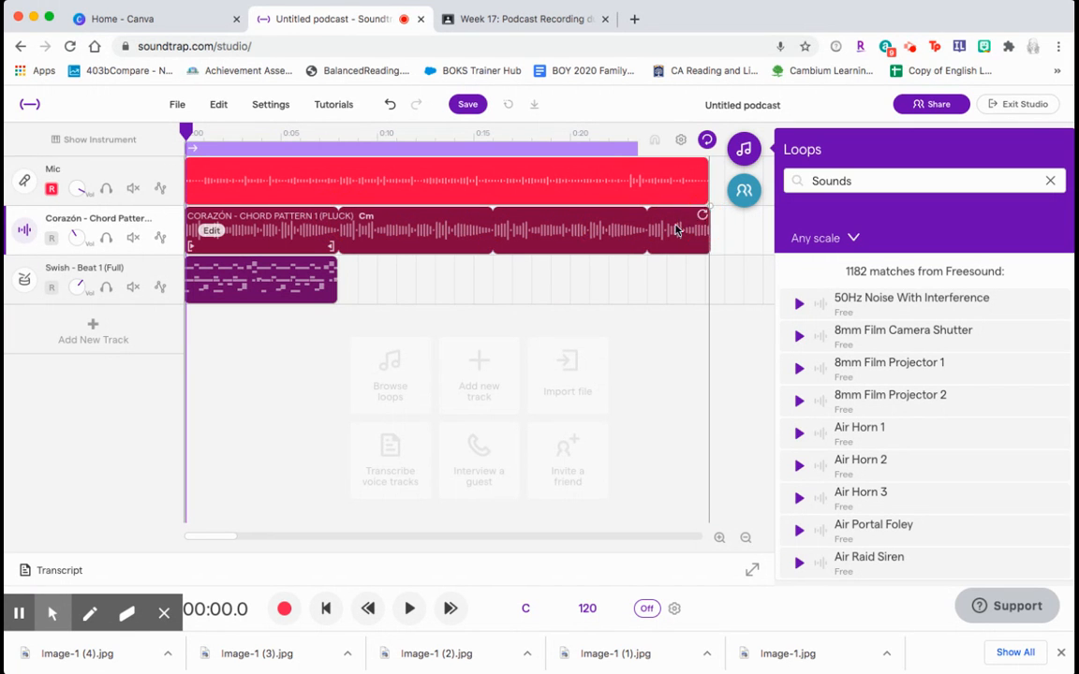
pyautogui.moveTo(336, 258); pyautogui.dragTo(702, 261)
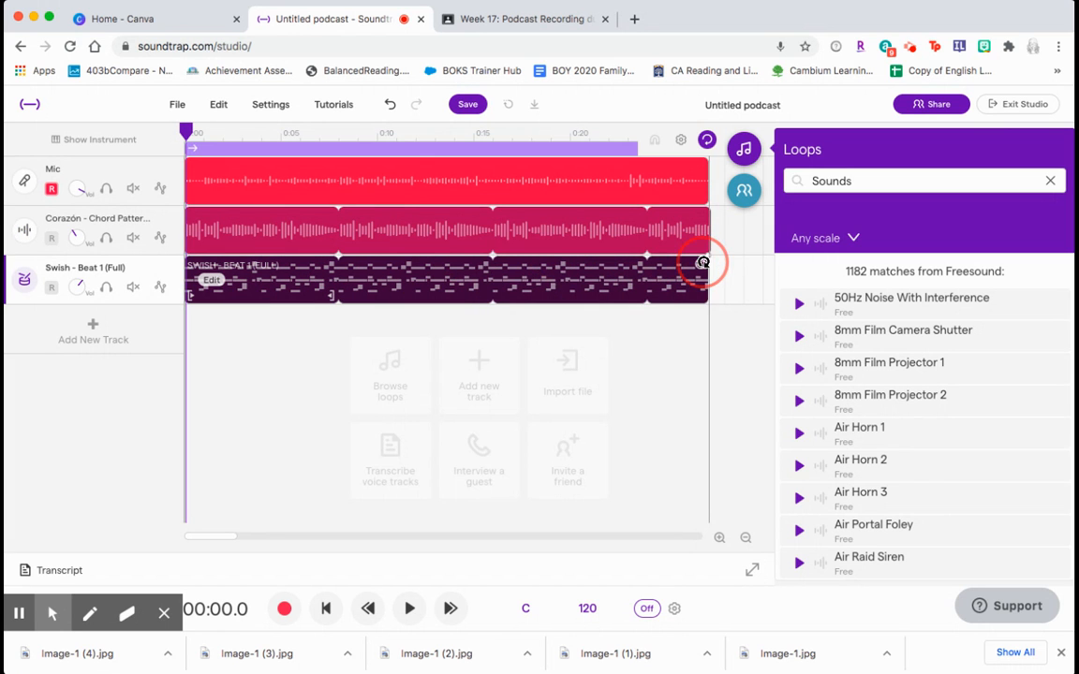
pyautogui.click(409, 608)
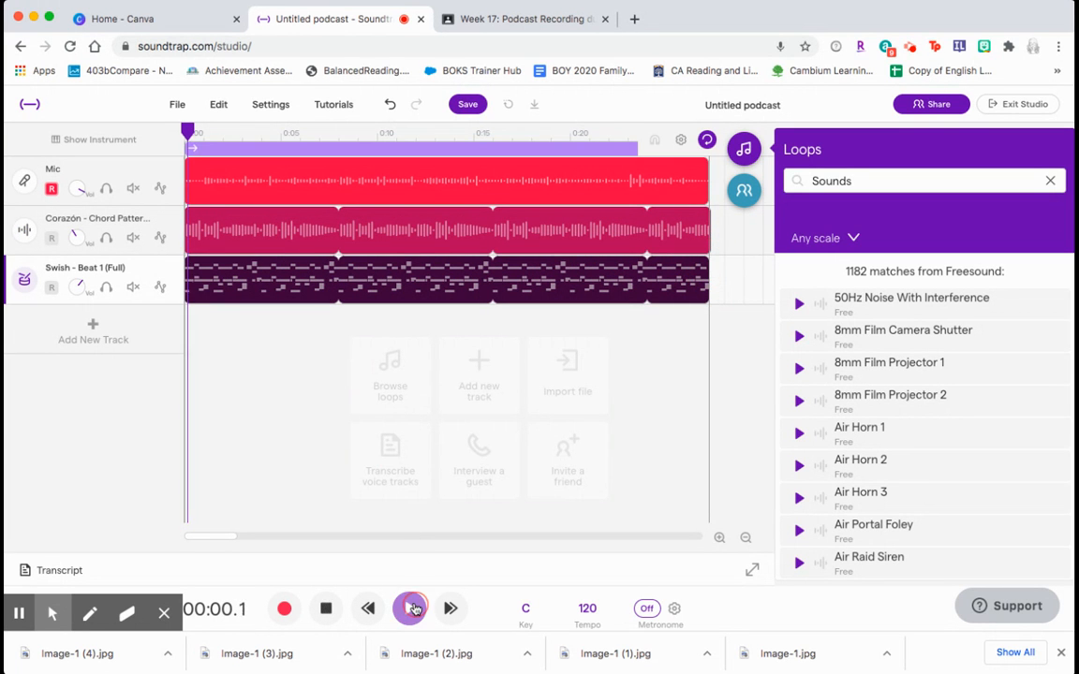
# - Adjust the volume knobs of the Mic, Corazón and Swish tracks
pyautogui.moveTo(83, 196); pyautogui.dragTo(79, 139)
pyautogui.moveTo(76, 236); pyautogui.dragTo(80, 341)
pyautogui.moveTo(80, 288); pyautogui.dragTo(86, 330)
# - Mute the Mic track and return the playhead to the start
pyautogui.click(133, 189)
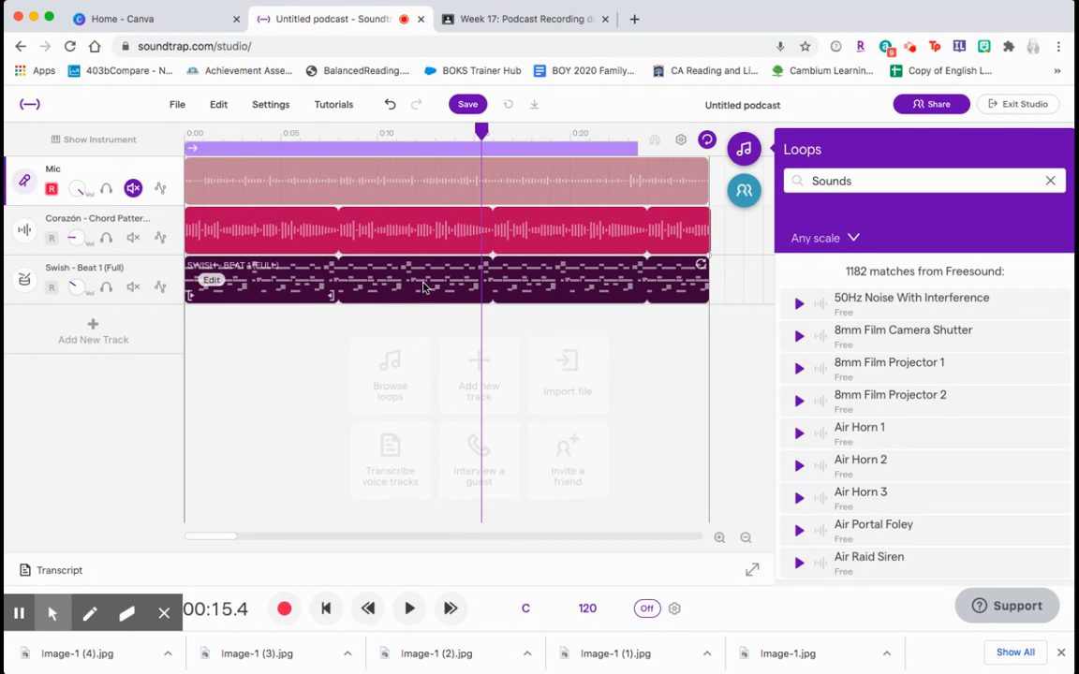
pyautogui.moveTo(481, 133); pyautogui.dragTo(183, 132)
# - Readjust the Corazón and Mic track volumes and unmute the Mic track
pyautogui.moveTo(79, 243); pyautogui.dragTo(109, 388)
pyautogui.moveTo(83, 196); pyautogui.dragTo(79, 106)
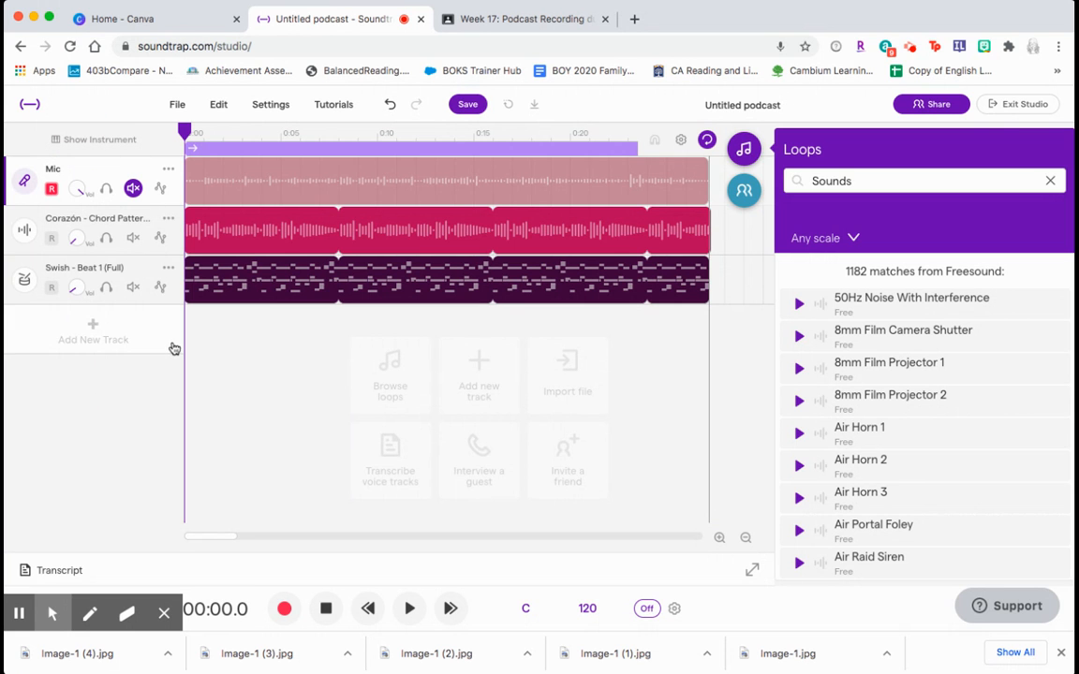
pyautogui.click(133, 190)
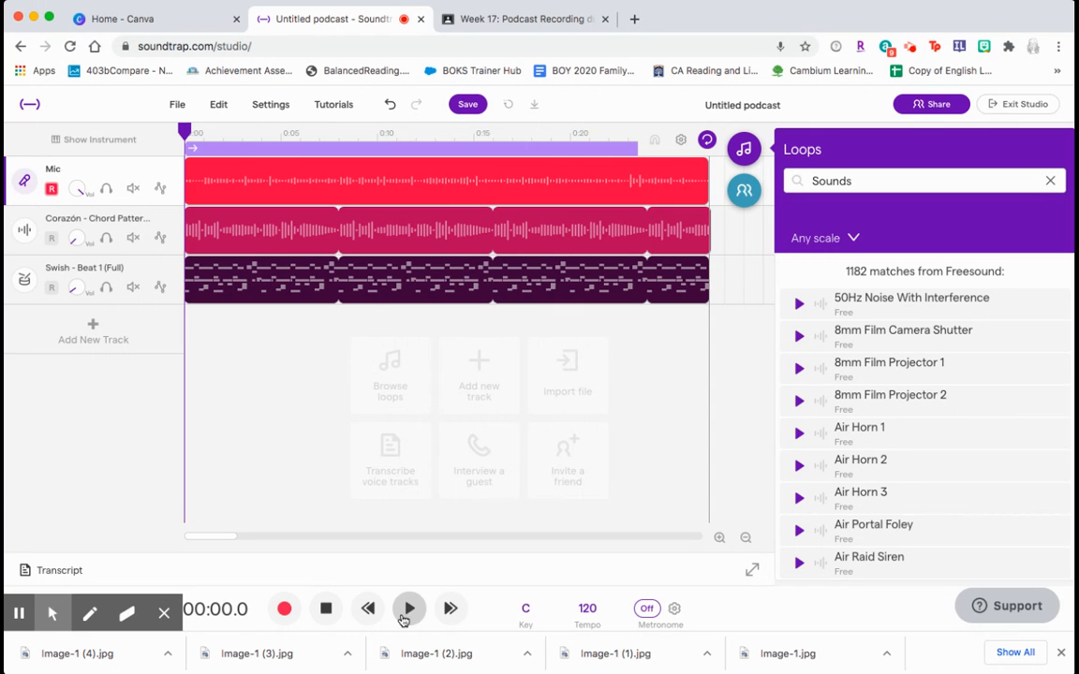
# - Preview the mix, raise the Corazón track's volume, and preview the mix again
pyautogui.click(406, 610)
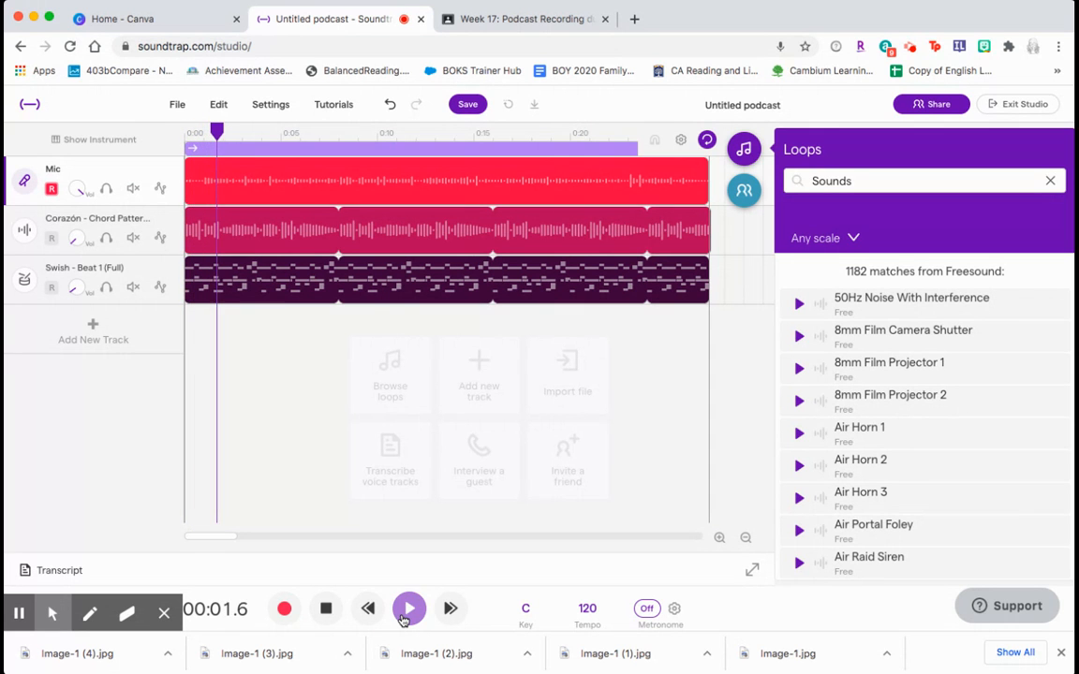
pyautogui.click(326, 610)
pyautogui.click(76, 245)
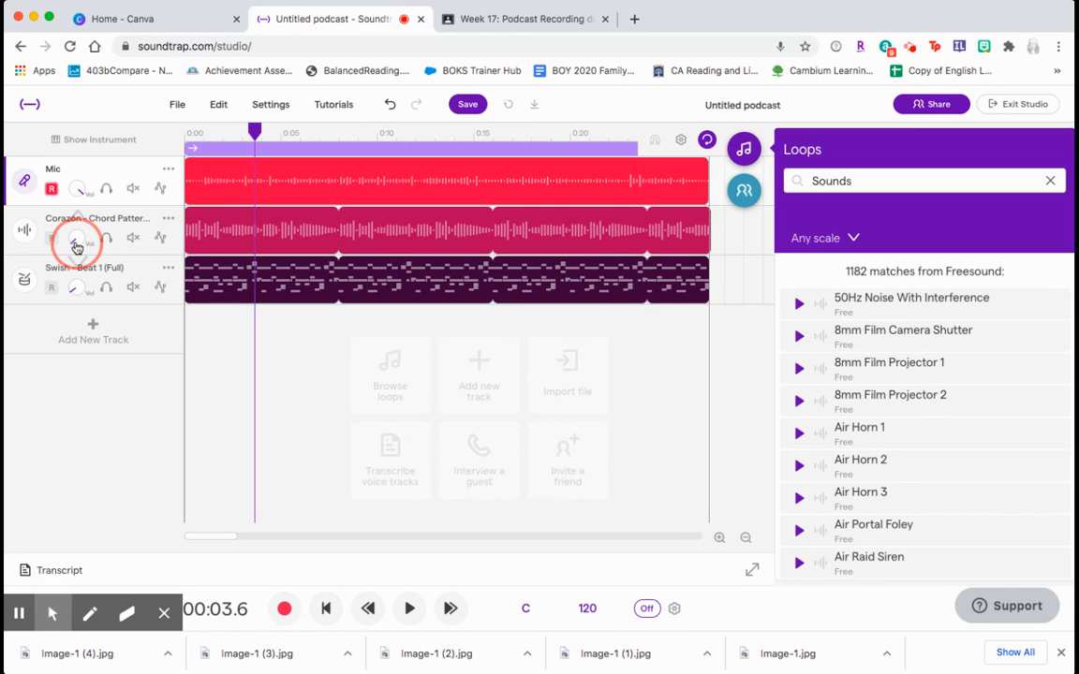
pyautogui.moveTo(77, 245); pyautogui.dragTo(74, 197)
pyautogui.click(410, 608)
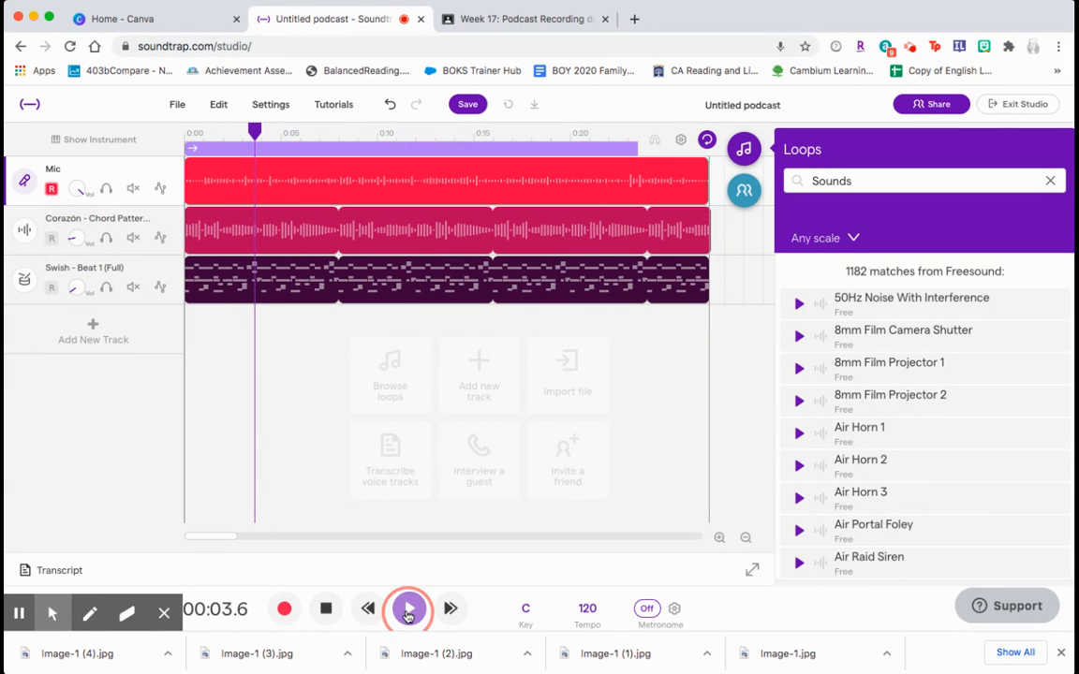
pyautogui.click(326, 608)
# - Raise the Corazón track's volume further and preview the mix
pyautogui.moveTo(81, 246); pyautogui.dragTo(83, 168)
pyautogui.click(409, 609)
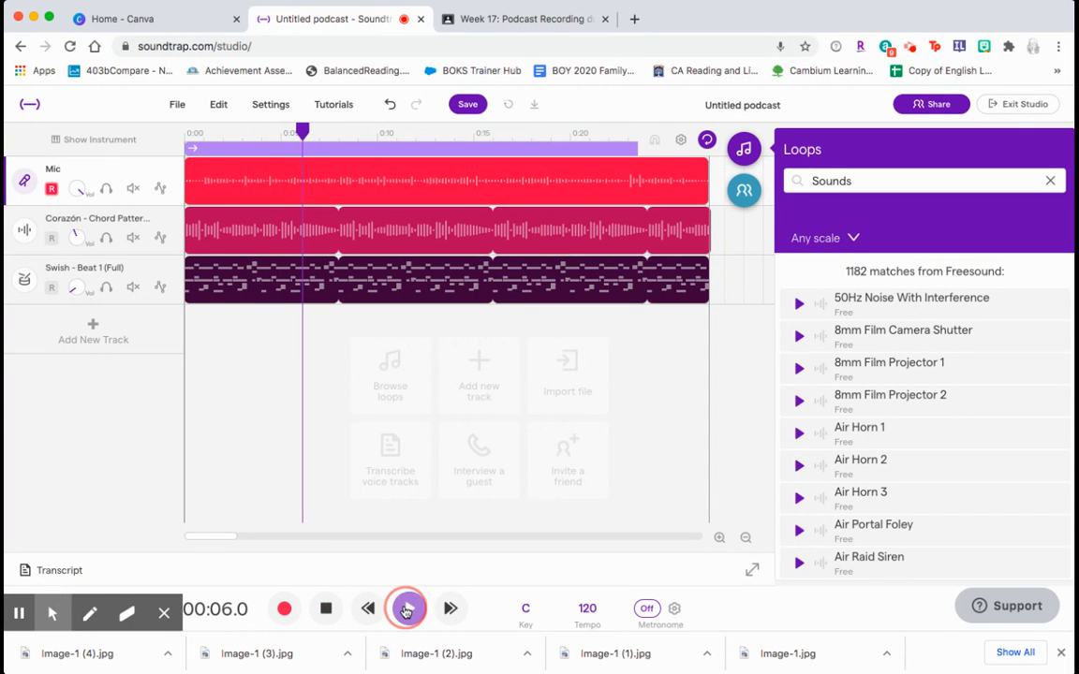
pyautogui.click(326, 610)
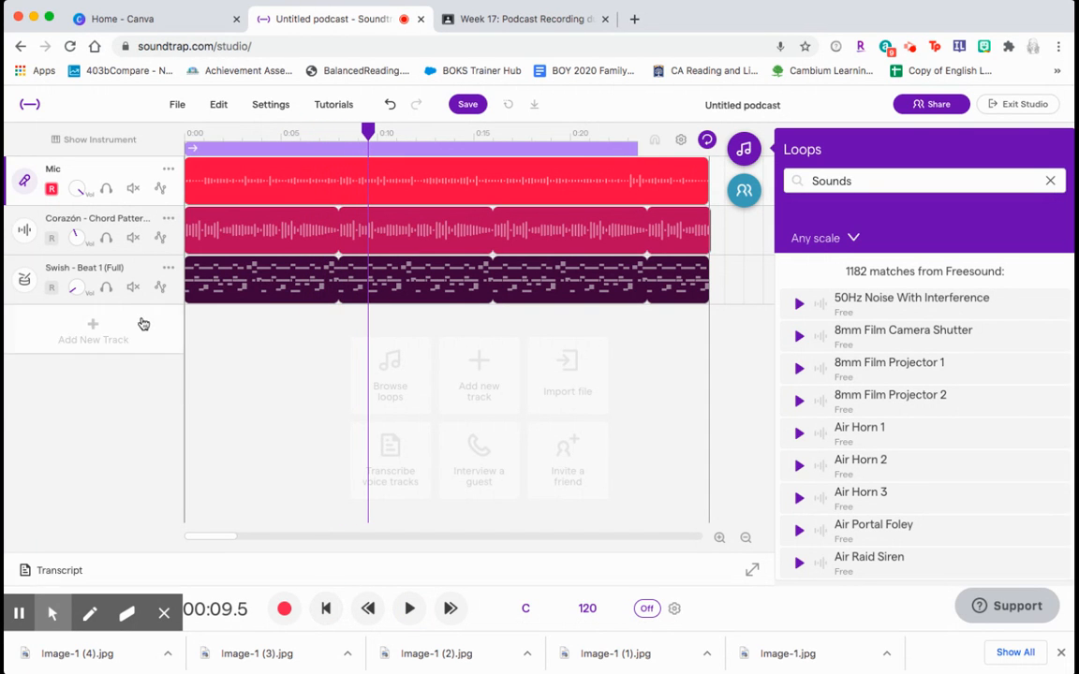
# - Adjust the Swish beat track's volume and preview the mix
pyautogui.moveTo(82, 287)
pyautogui.mouseDown()
pyautogui.moveTo(87, 192)
pyautogui.moveTo(76, 316)
pyautogui.moveTo(76, 296)
pyautogui.mouseUp()
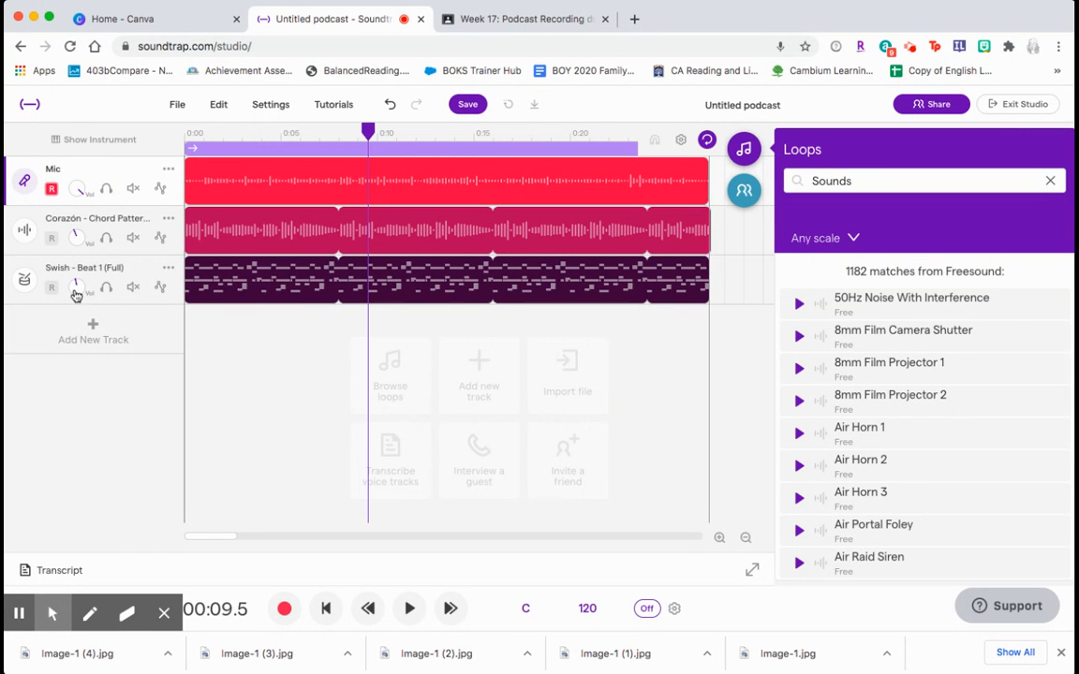
pyautogui.click(409, 608)
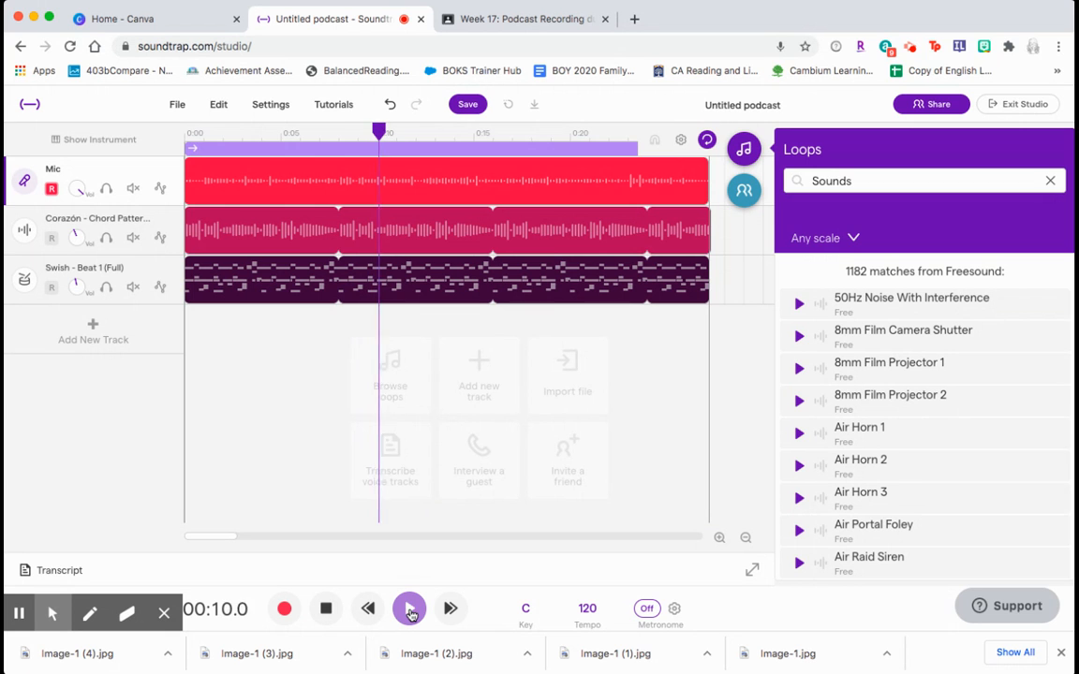
pyautogui.click(327, 610)
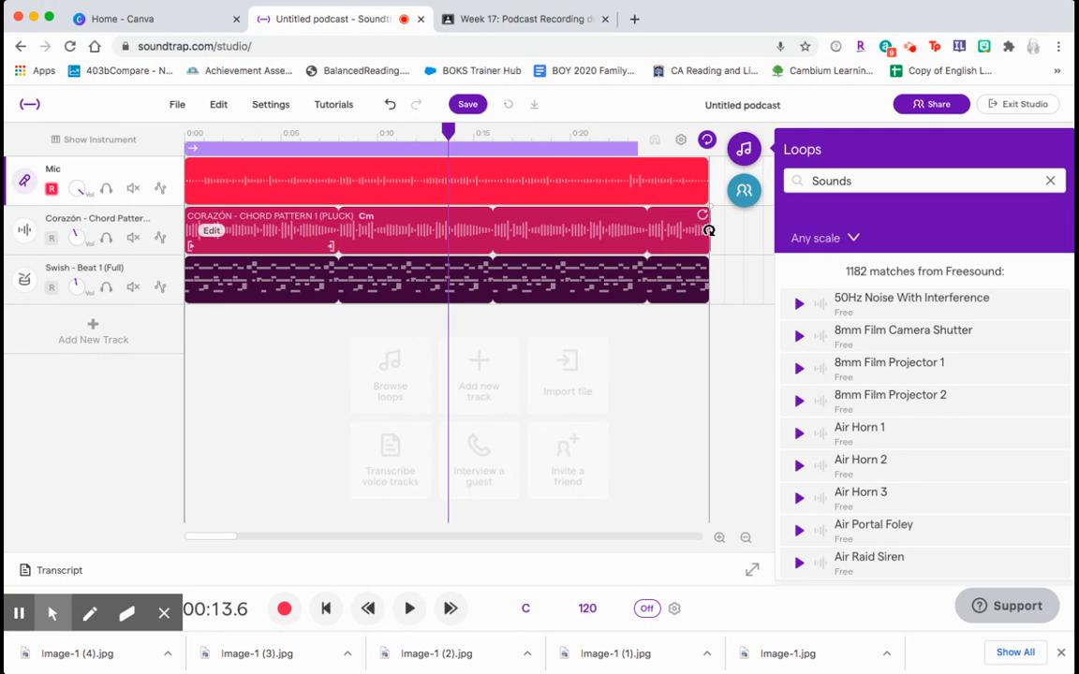
# - Shorten the Corazón and Swish regions back to a single loop length each
pyautogui.moveTo(706, 231); pyautogui.dragTo(321, 252)
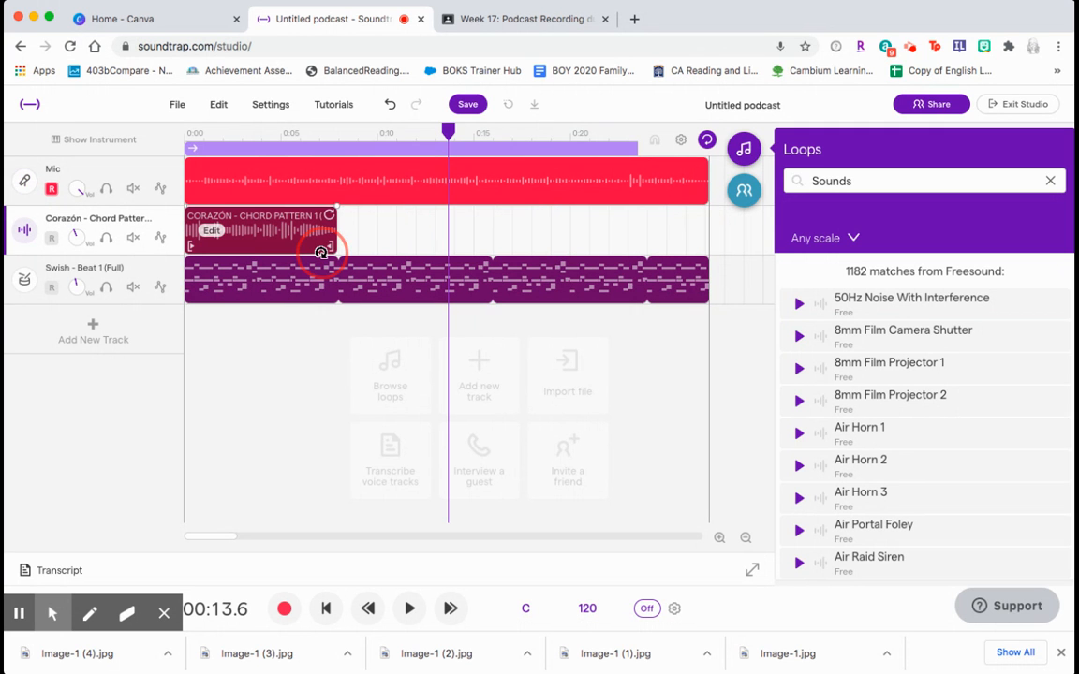
pyautogui.moveTo(709, 287); pyautogui.dragTo(334, 281)
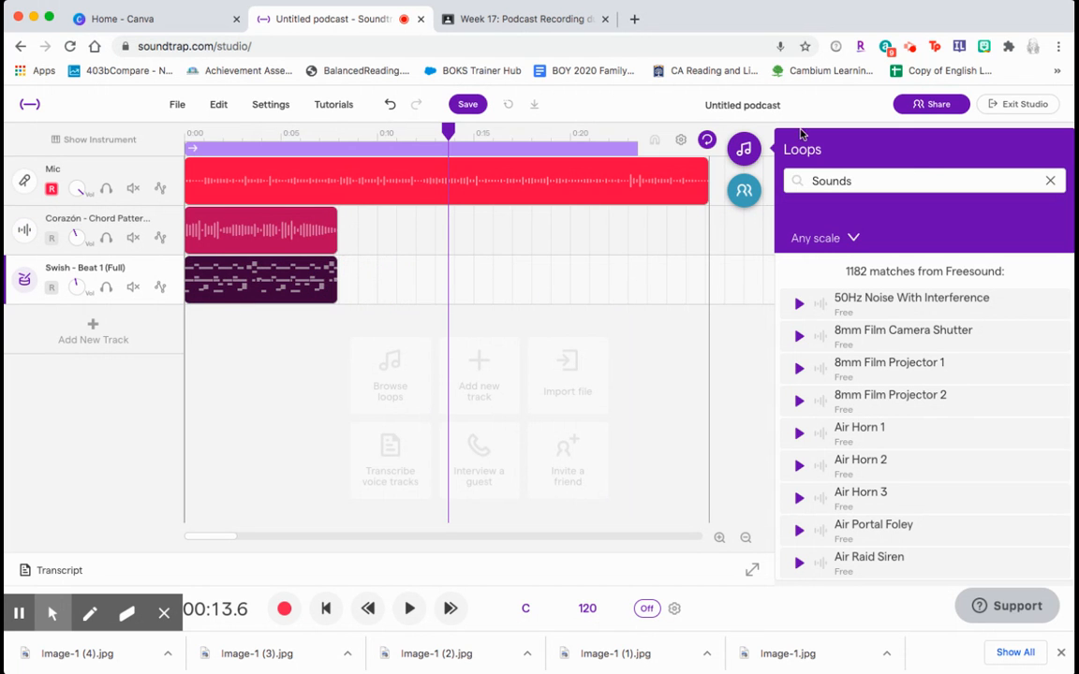
pyautogui.click(741, 157)
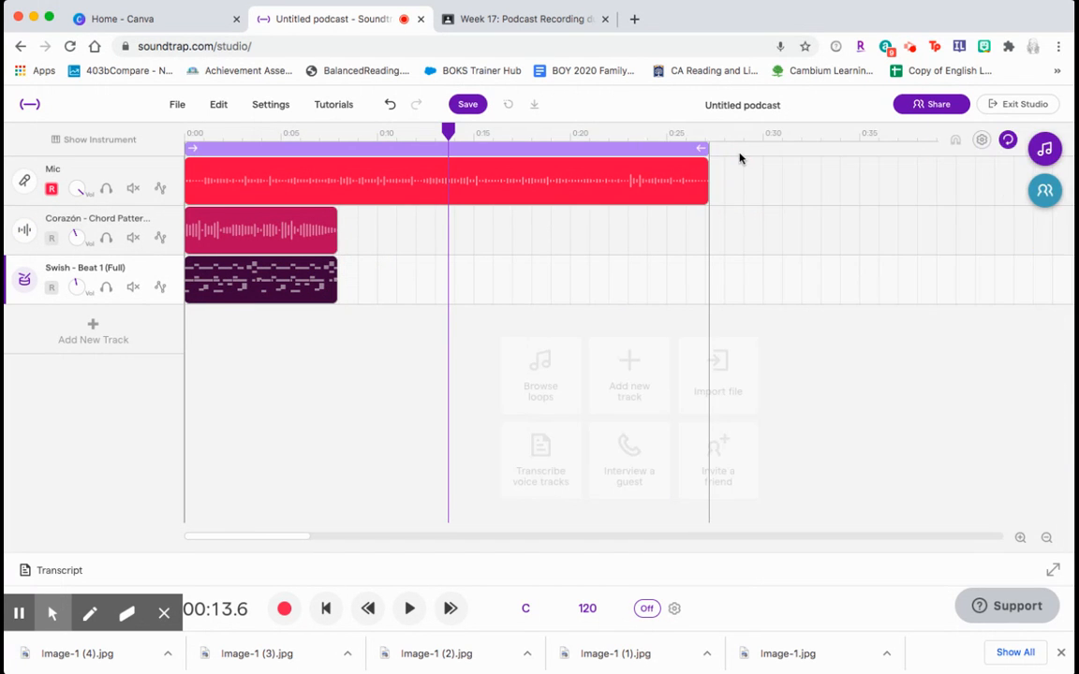
pyautogui.click(91, 327)
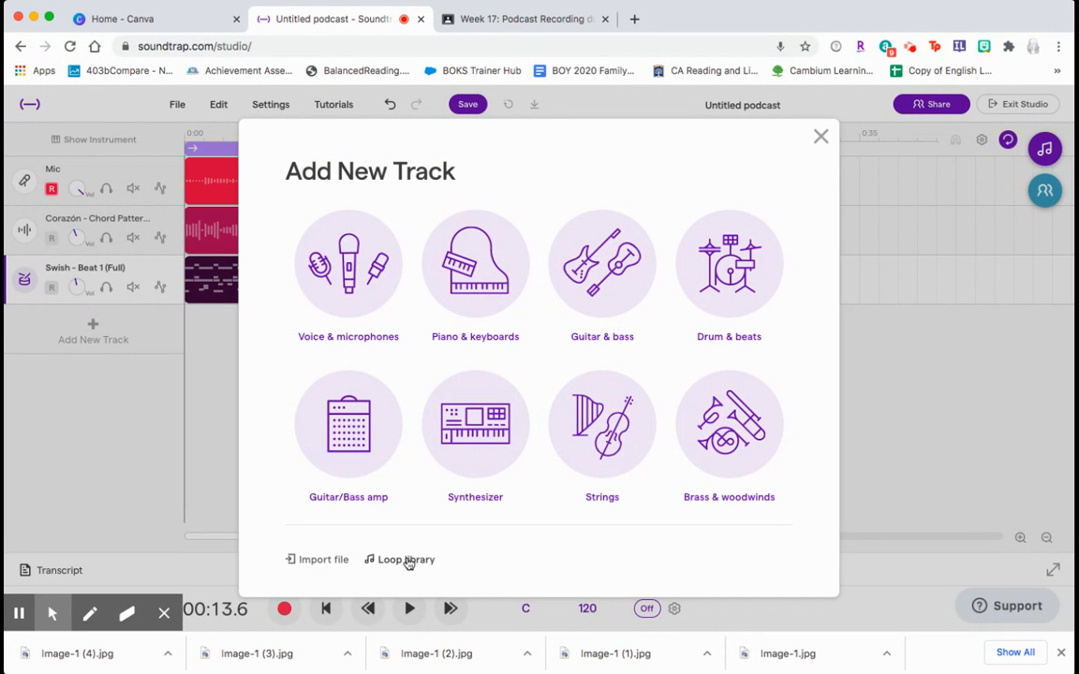
pyautogui.click(821, 138)
pyautogui.click(1043, 149)
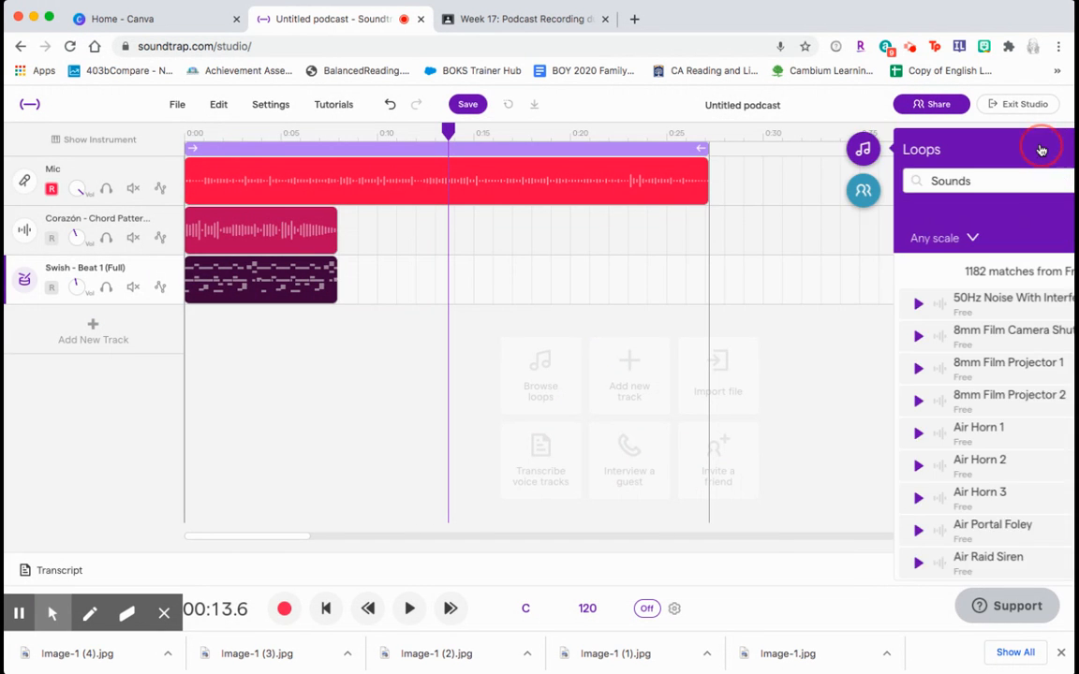
# - Search the loop library for Sounds and apply the Sounds filter
pyautogui.write('Sounds')
pyautogui.press('Return')
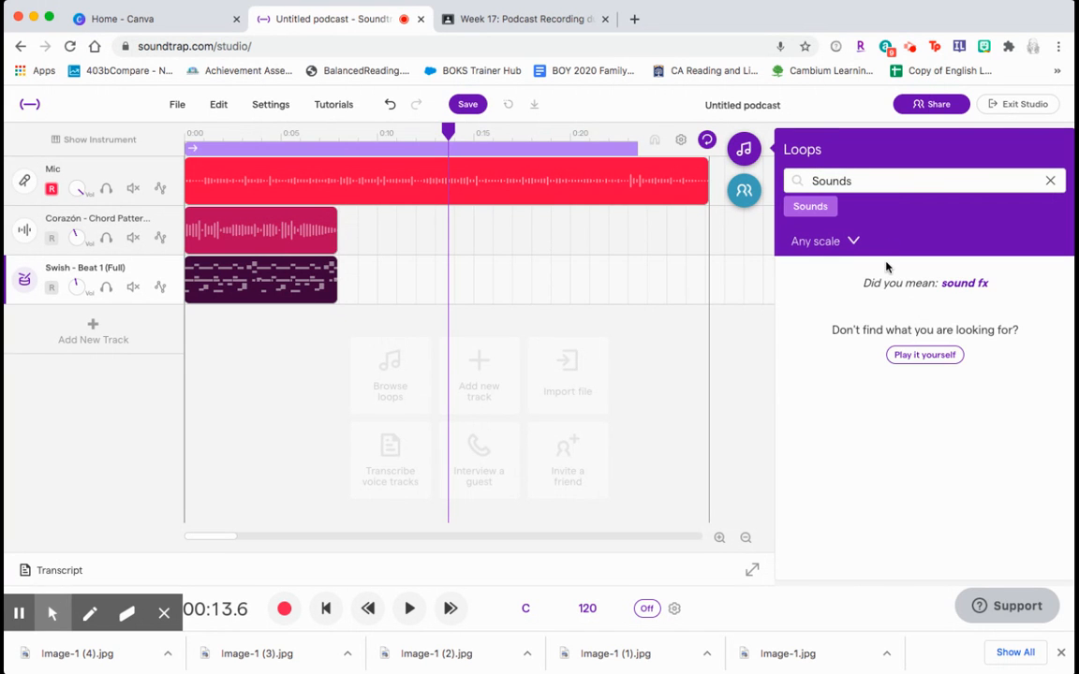
pyautogui.click(811, 207)
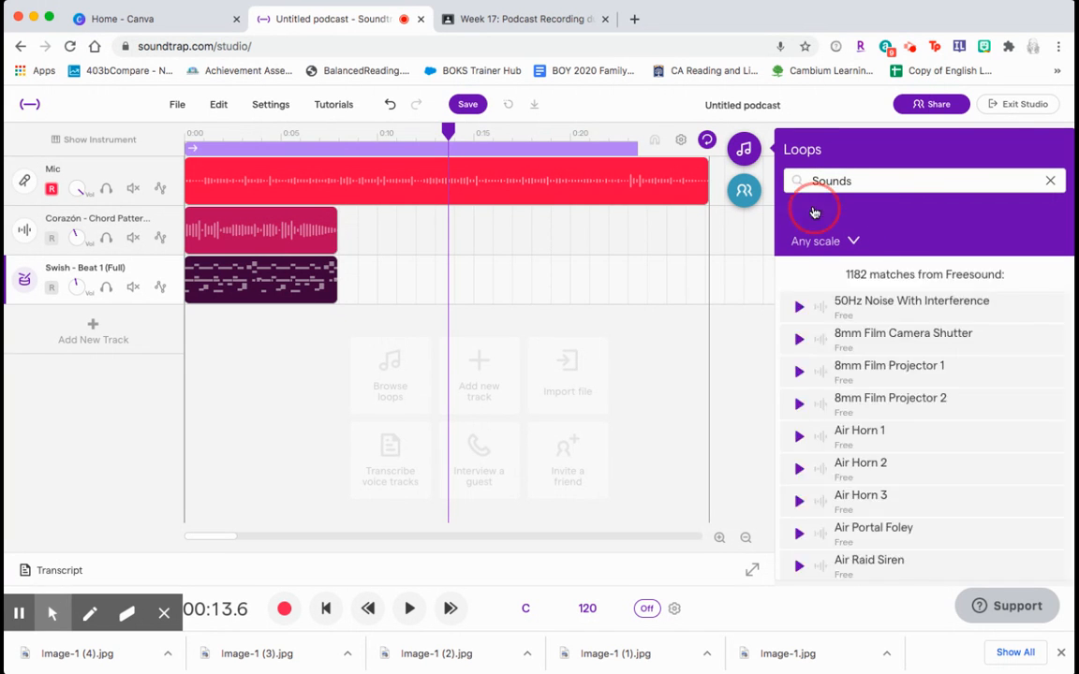
# - Try the sound fx suggestion, then return to the Sounds filter results
pyautogui.click(867, 183)
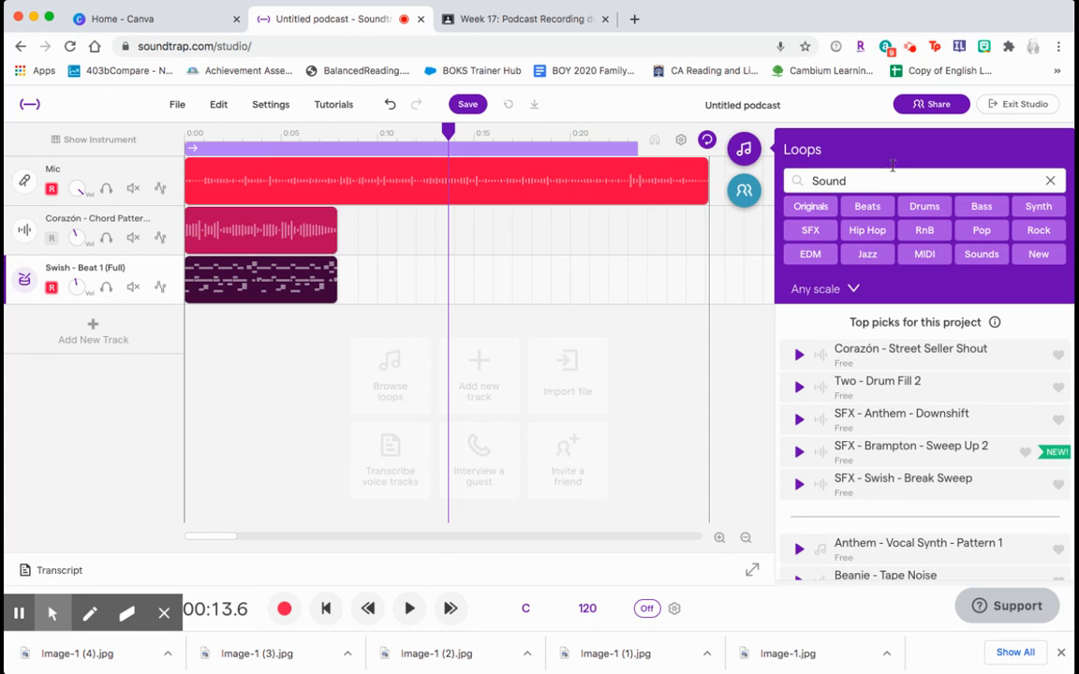
pyautogui.write('Sounds')
pyautogui.press('Return')
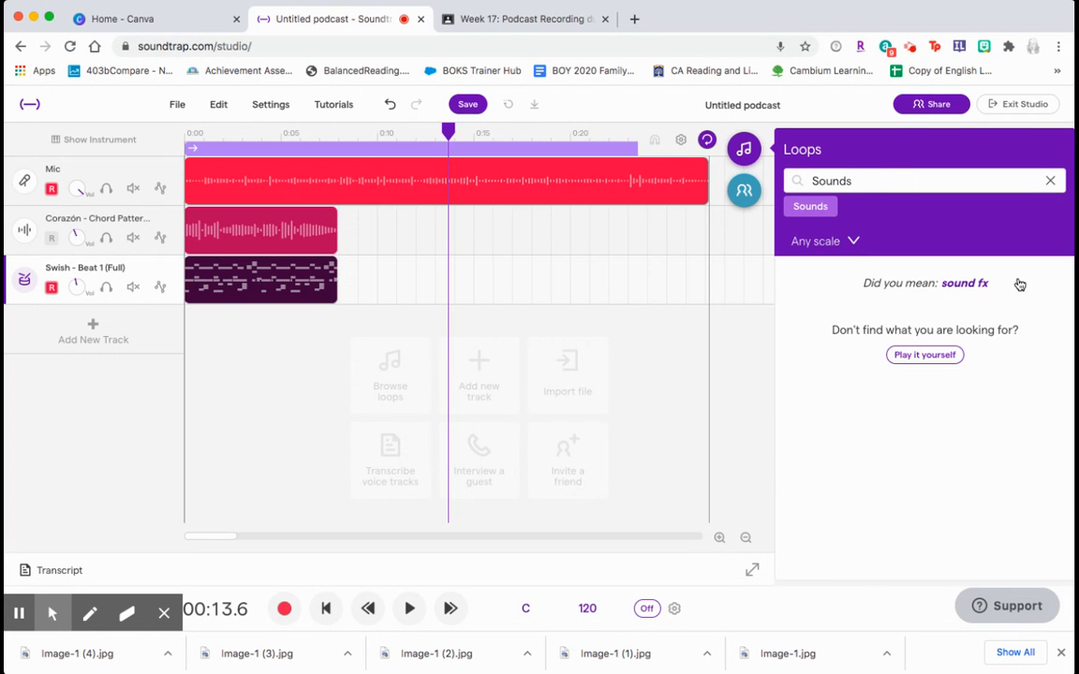
pyautogui.click(964, 283)
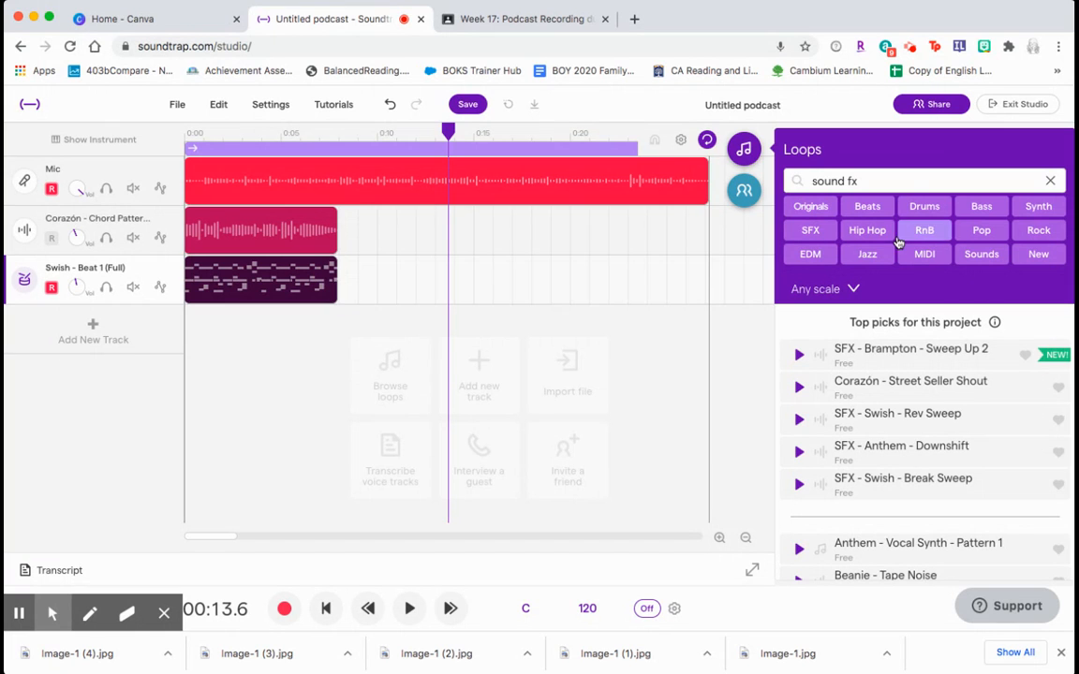
pyautogui.moveTo(860, 179); pyautogui.dragTo(850, 181)
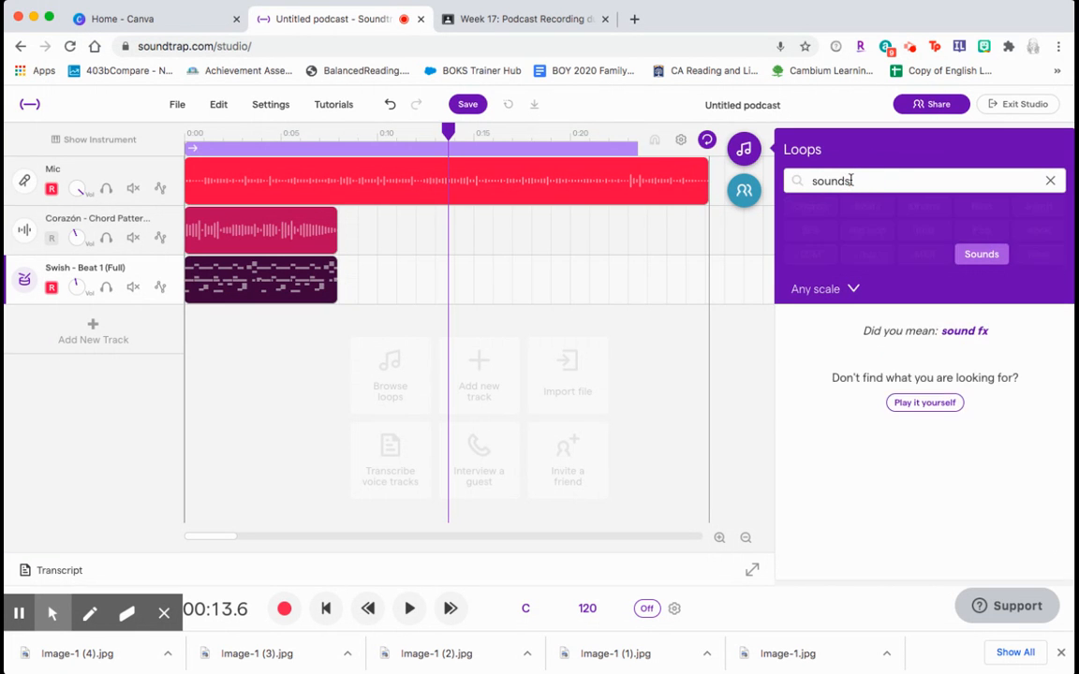
pyautogui.click(810, 205)
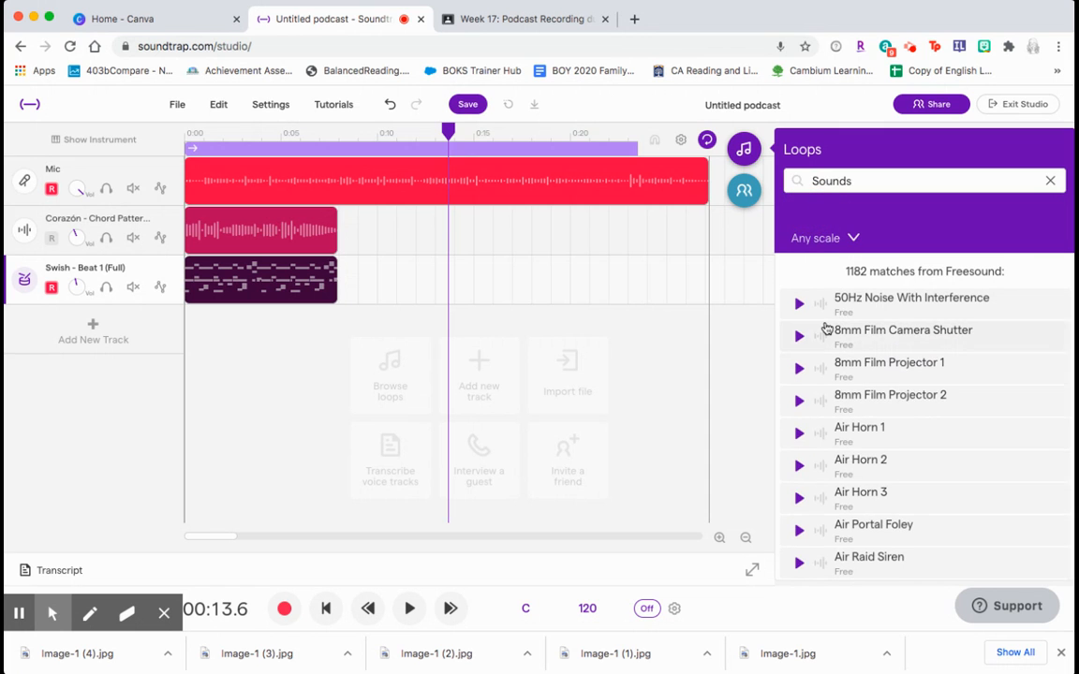
# - Scroll the Sounds results and preview Air Horn 2, Baby Crying 2 and Baby Giggling And Laughing
pyautogui.scroll(-2, 809, 440)
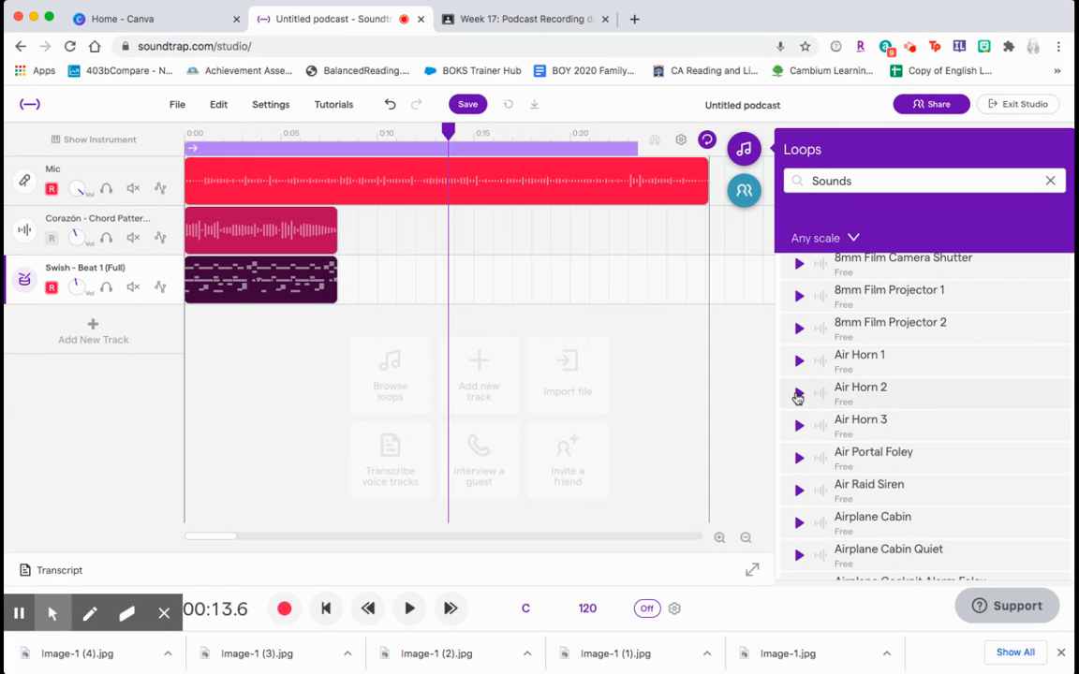
pyautogui.click(798, 395)
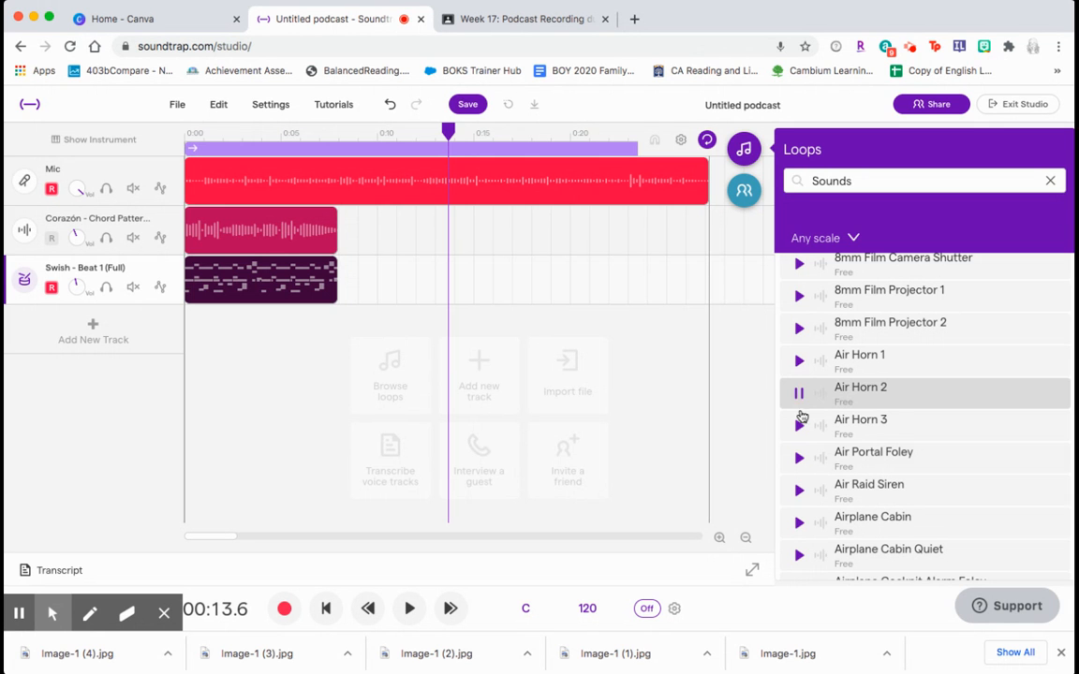
pyautogui.scroll(-15, 806, 440)
pyautogui.scroll(-5, 807, 469)
pyautogui.click(799, 313)
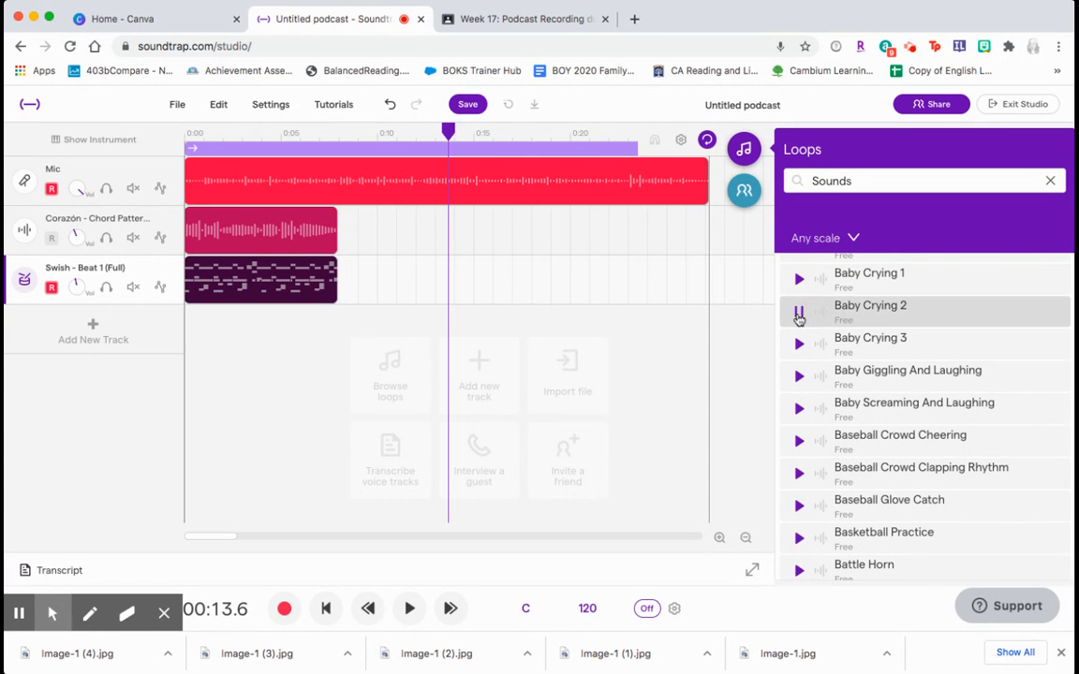
pyautogui.click(798, 379)
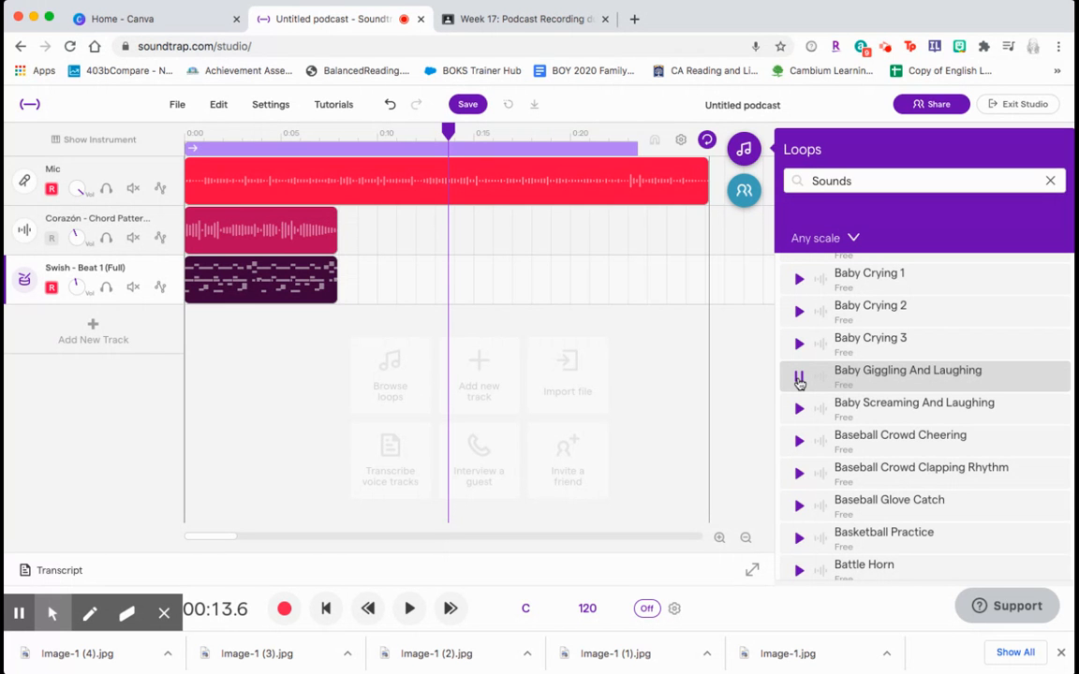
# - Scroll further and preview Blender Ice Crush and Breaking Pineapple
pyautogui.scroll(-10, 831, 493)
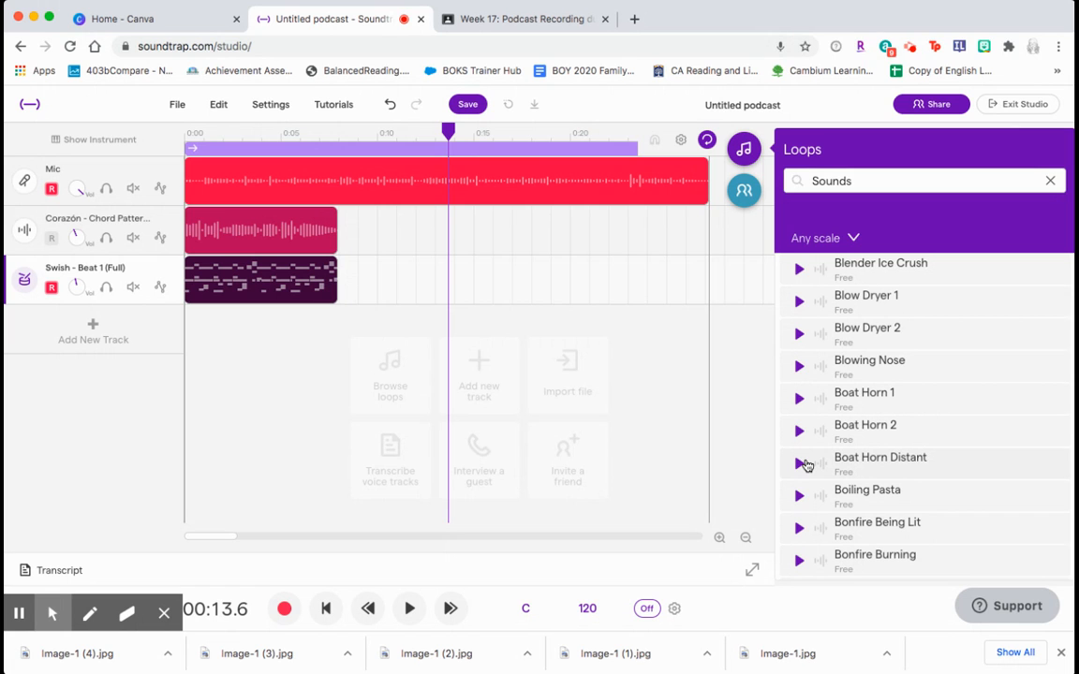
pyautogui.click(799, 271)
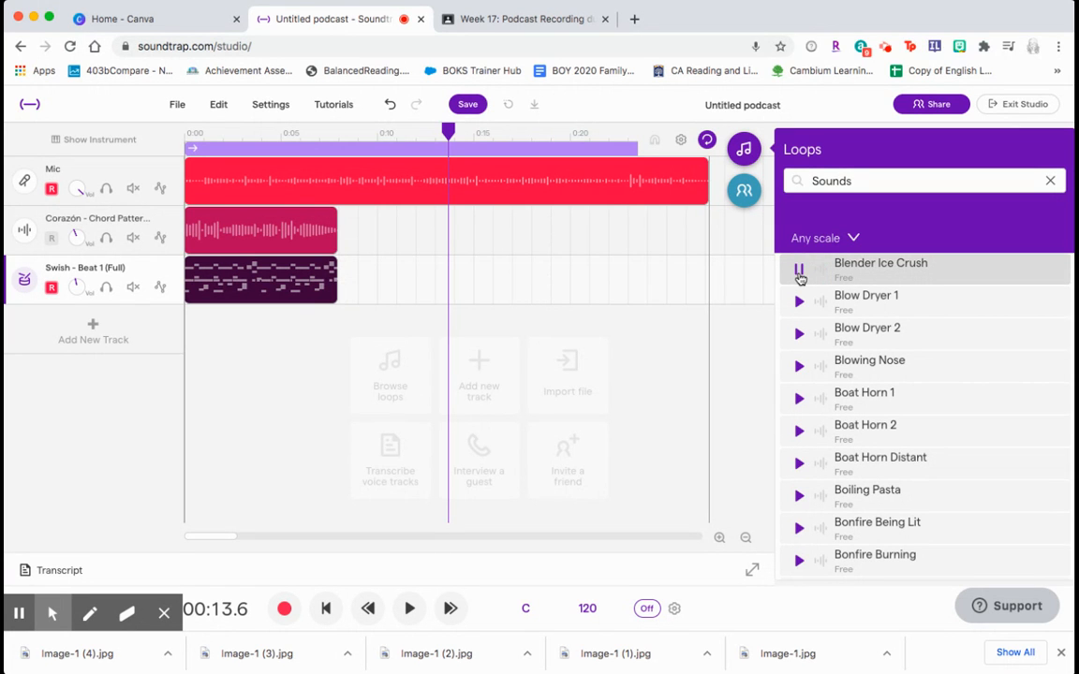
pyautogui.scroll(-10, 805, 504)
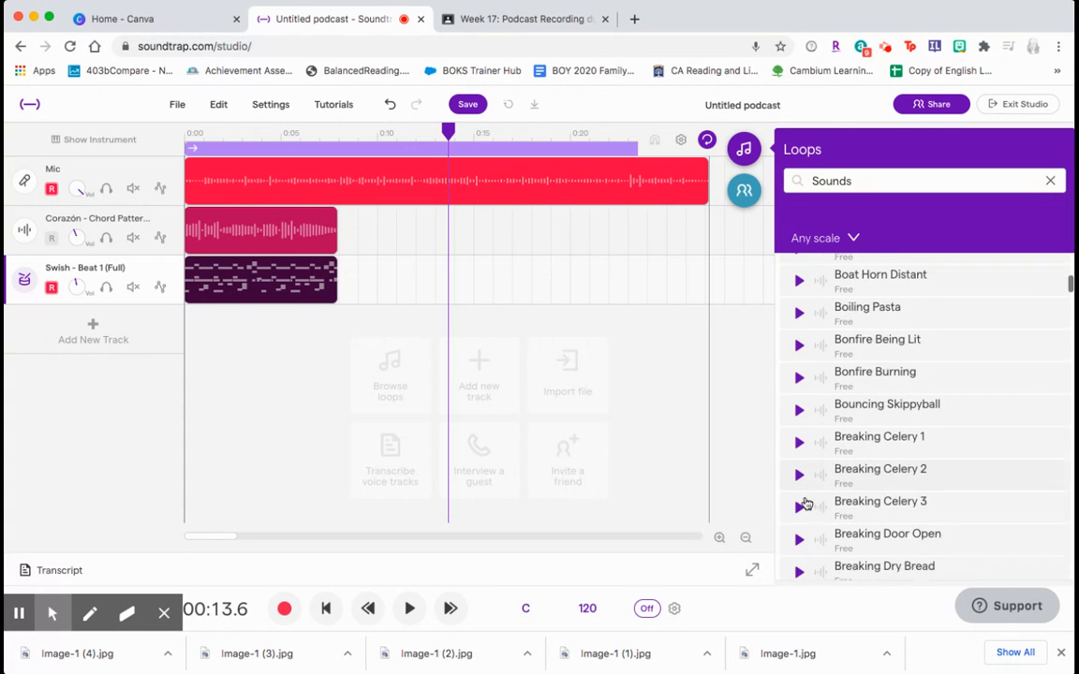
pyautogui.scroll(5, 805, 504)
pyautogui.scroll(-5, 806, 504)
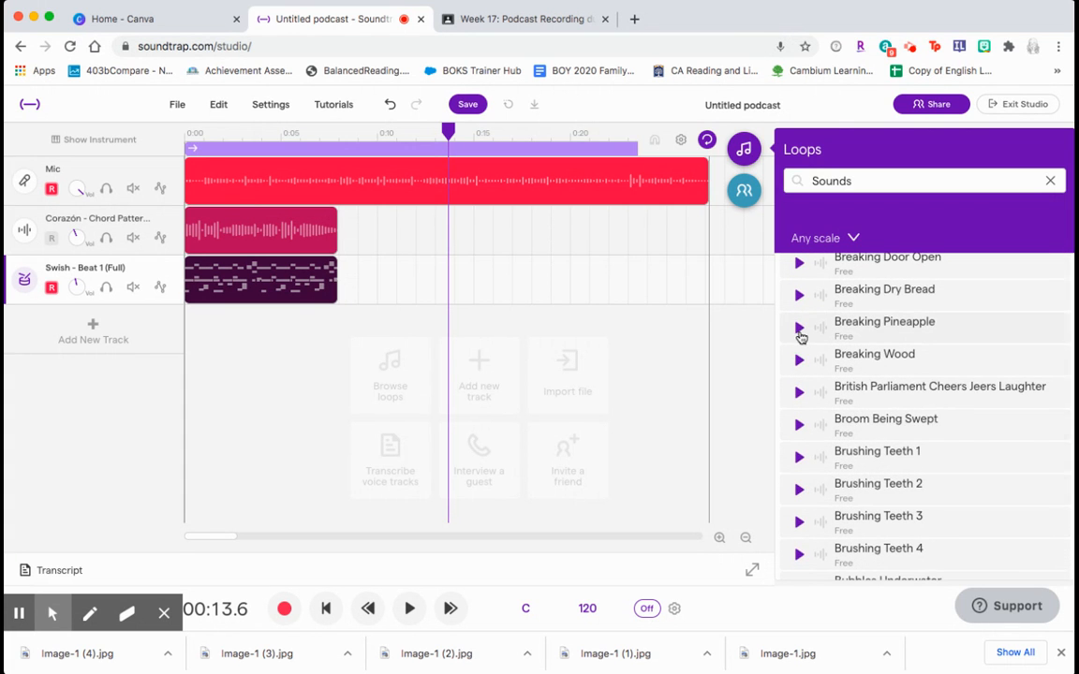
pyautogui.click(799, 328)
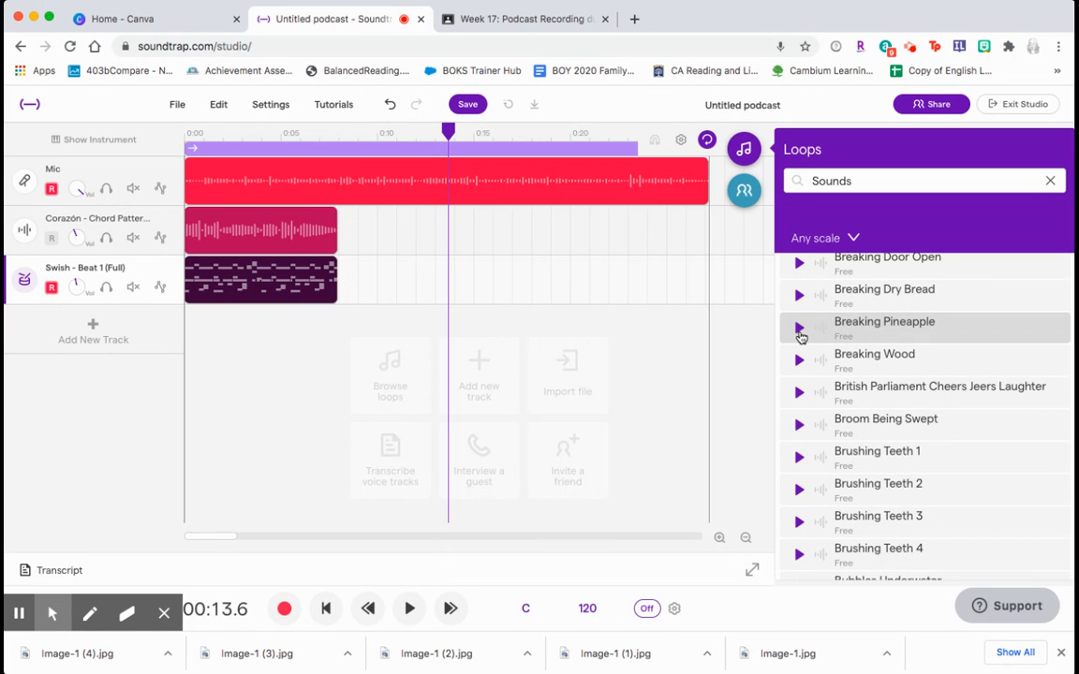
# - Stop the current preview, scroll the Sounds list and try previewing Brushing Teeth 4, dismissing the loading error
pyautogui.click(797, 330)
pyautogui.scroll(-3, 814, 477)
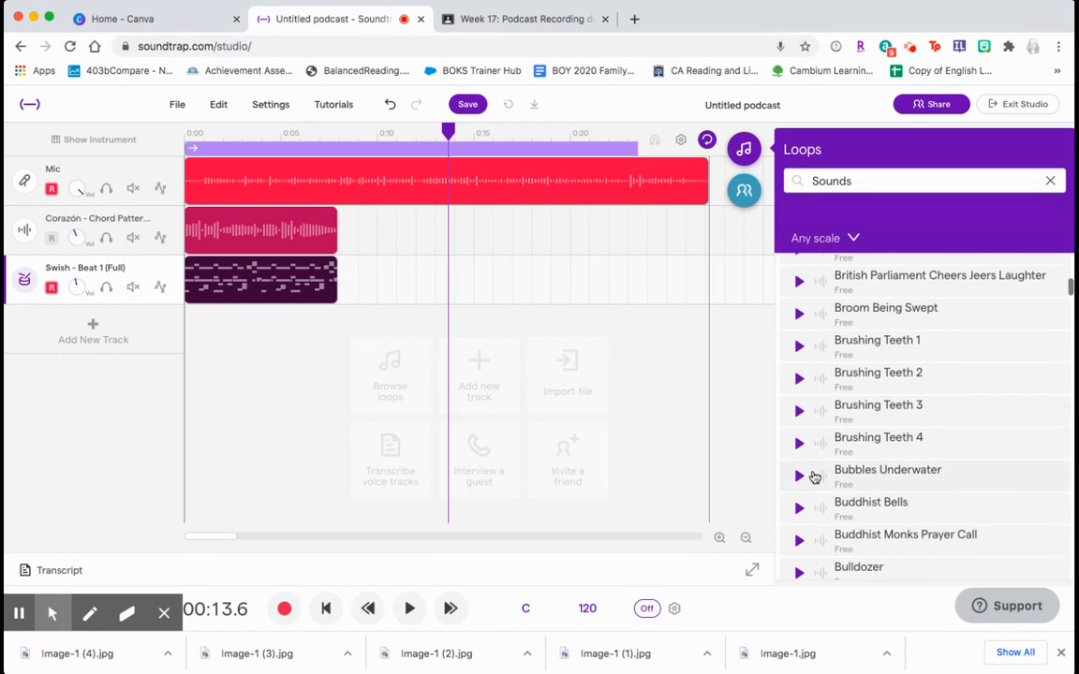
pyautogui.click(798, 449)
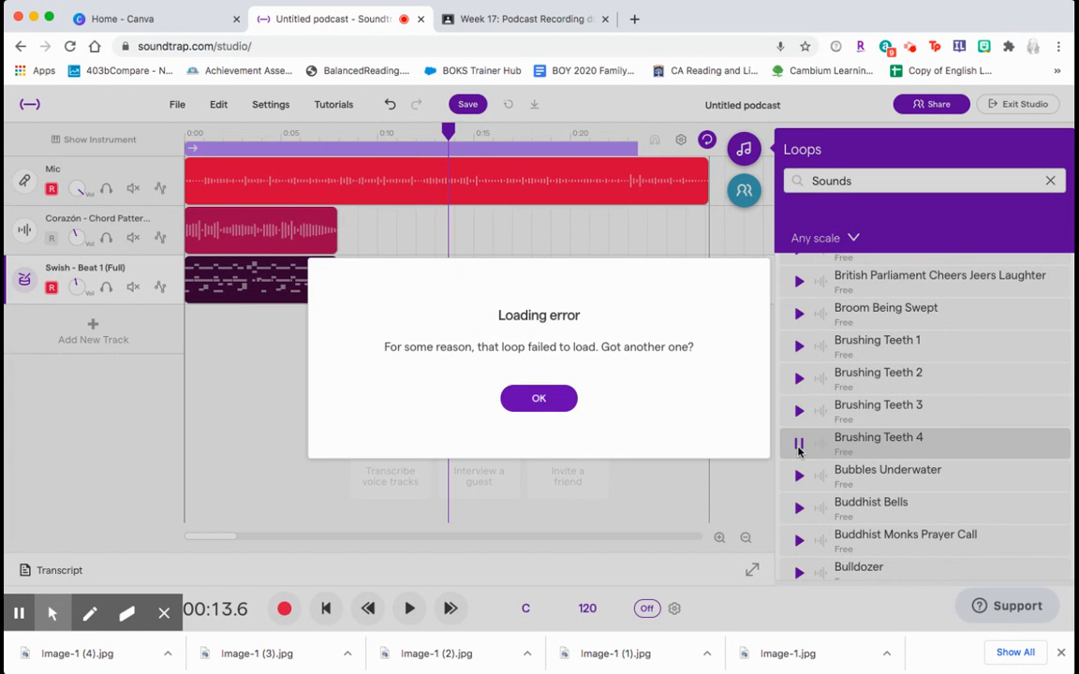
pyautogui.click(560, 408)
# - Preview Bubbles Underwater, Buddhist Bells and Burp 1, then scroll further down the Sounds results
pyautogui.scroll(-5, 815, 501)
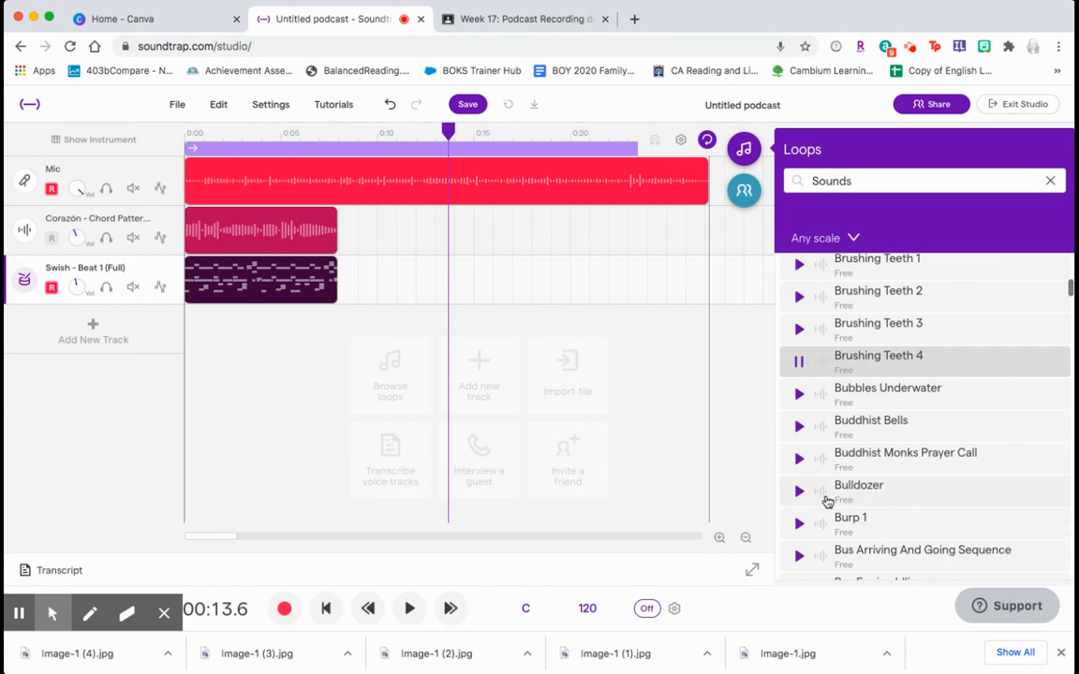
pyautogui.scroll(3, 822, 483)
pyautogui.click(798, 371)
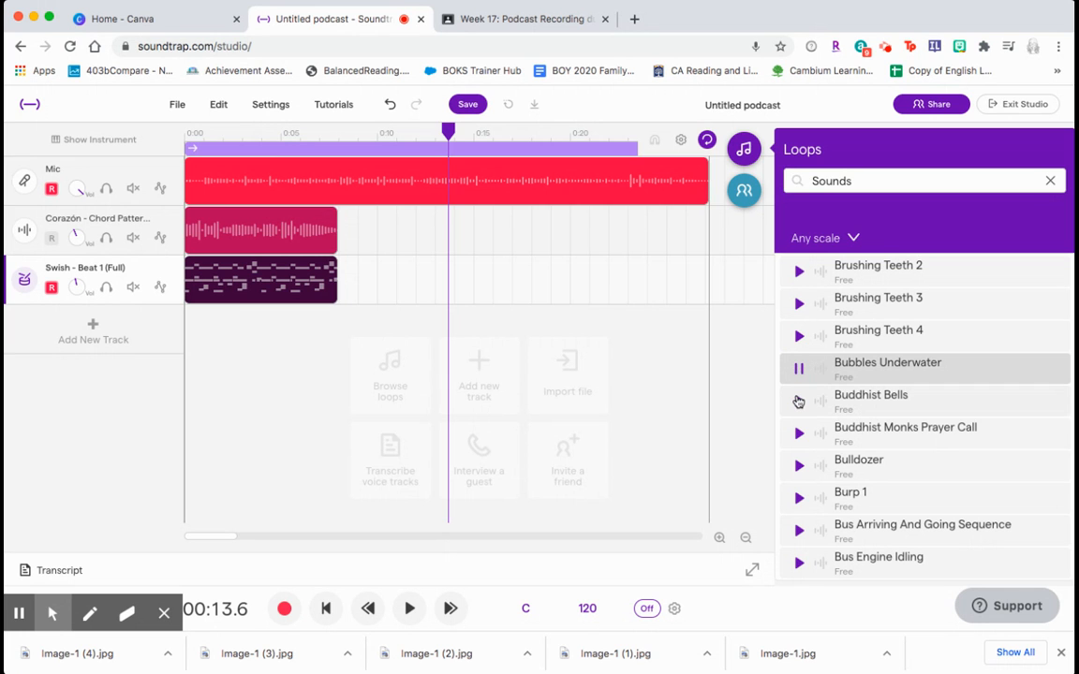
pyautogui.click(798, 402)
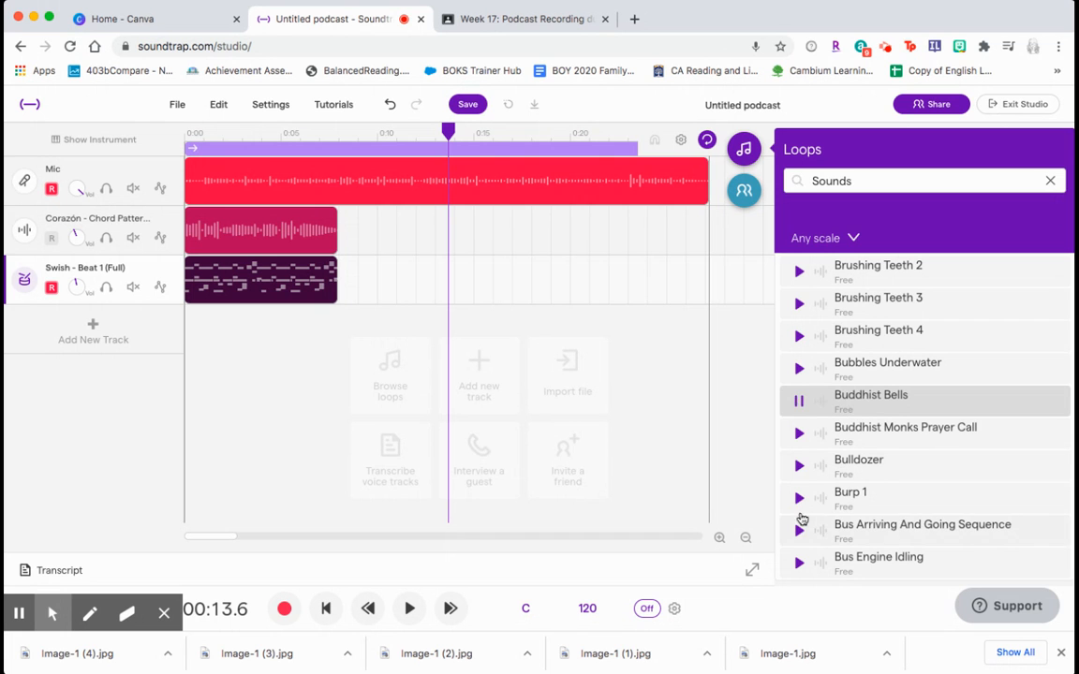
pyautogui.click(798, 497)
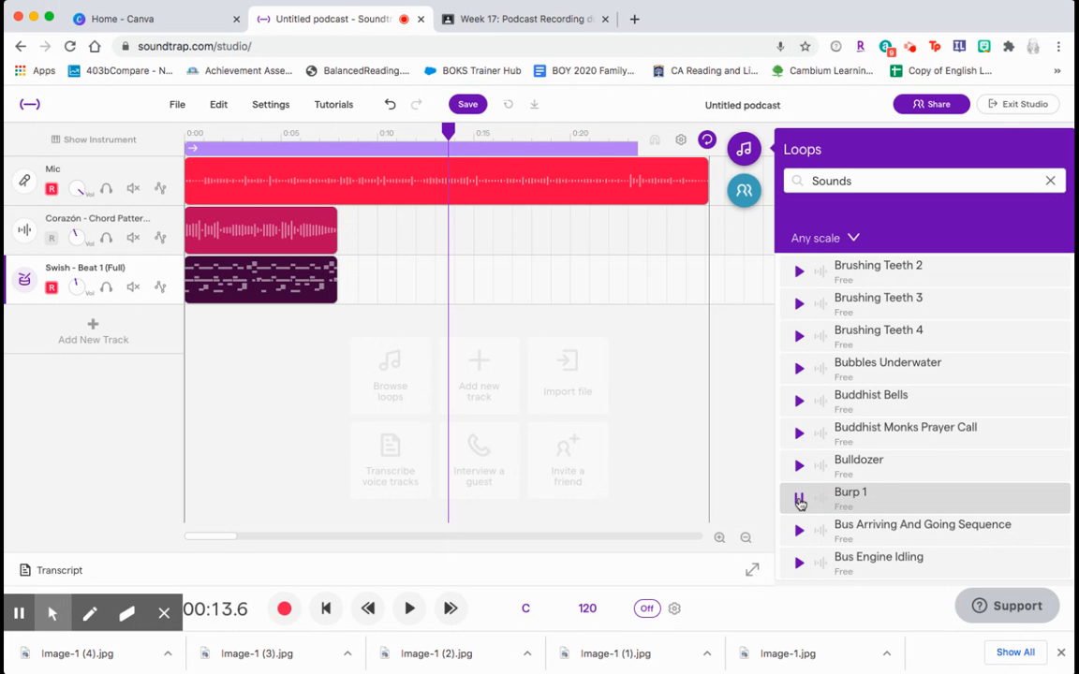
pyautogui.scroll(-10, 799, 503)
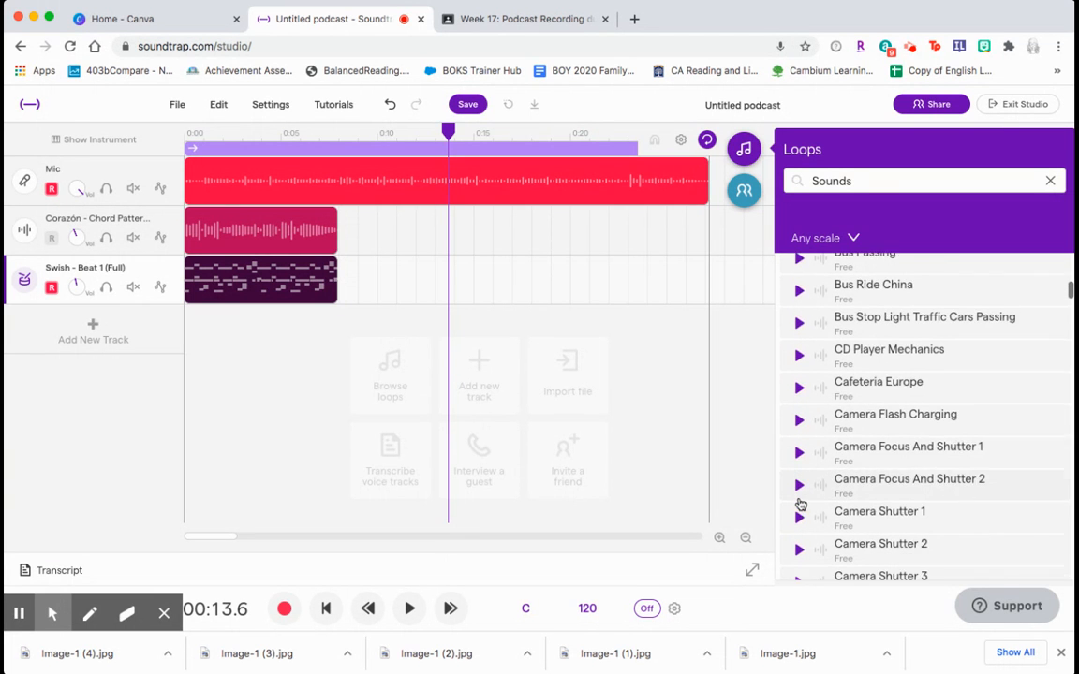
pyautogui.scroll(-8, 800, 503)
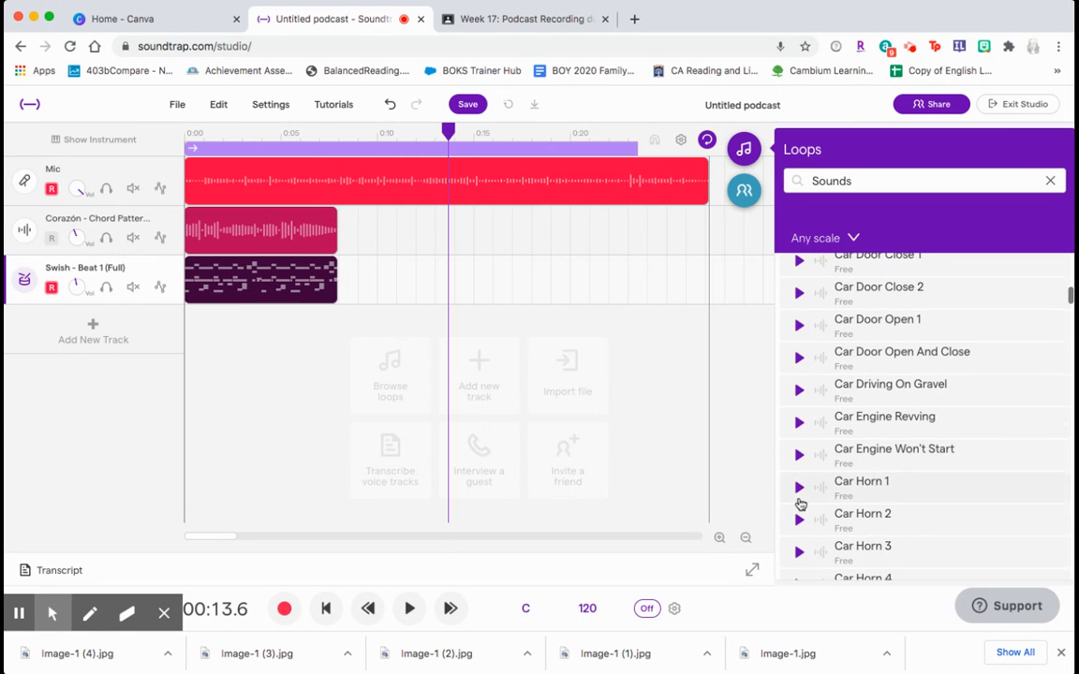
pyautogui.scroll(-10, 801, 534)
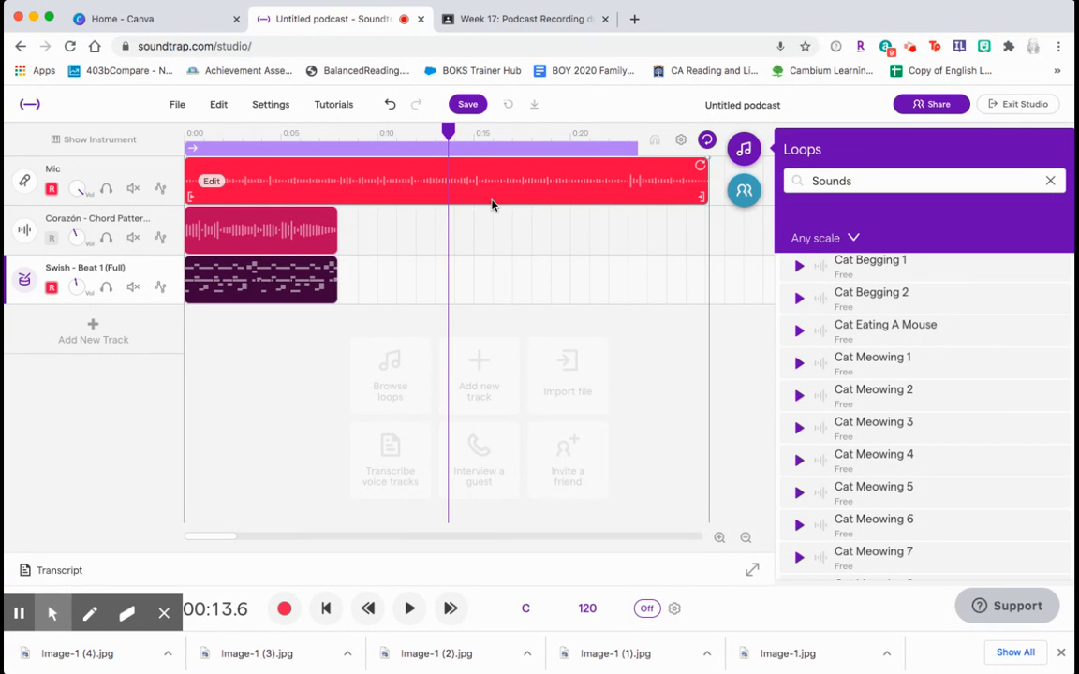
# - Play the project back from about 13 seconds and stop playback
pyautogui.moveTo(450, 133); pyautogui.dragTo(426, 133)
pyautogui.click(409, 609)
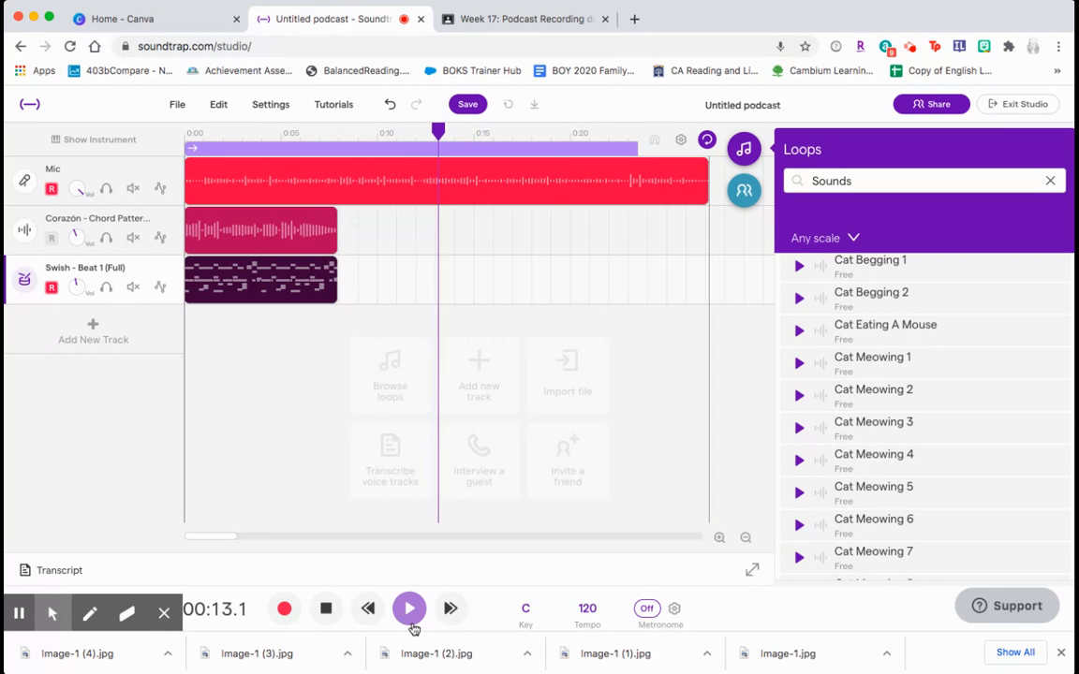
pyautogui.click(327, 609)
# - Scroll down the Sounds results and preview Clinking Glass 1
pyautogui.scroll(-3, 907, 479)
pyautogui.scroll(-5, 907, 480)
pyautogui.scroll(-10, 907, 479)
pyautogui.scroll(-10, 908, 480)
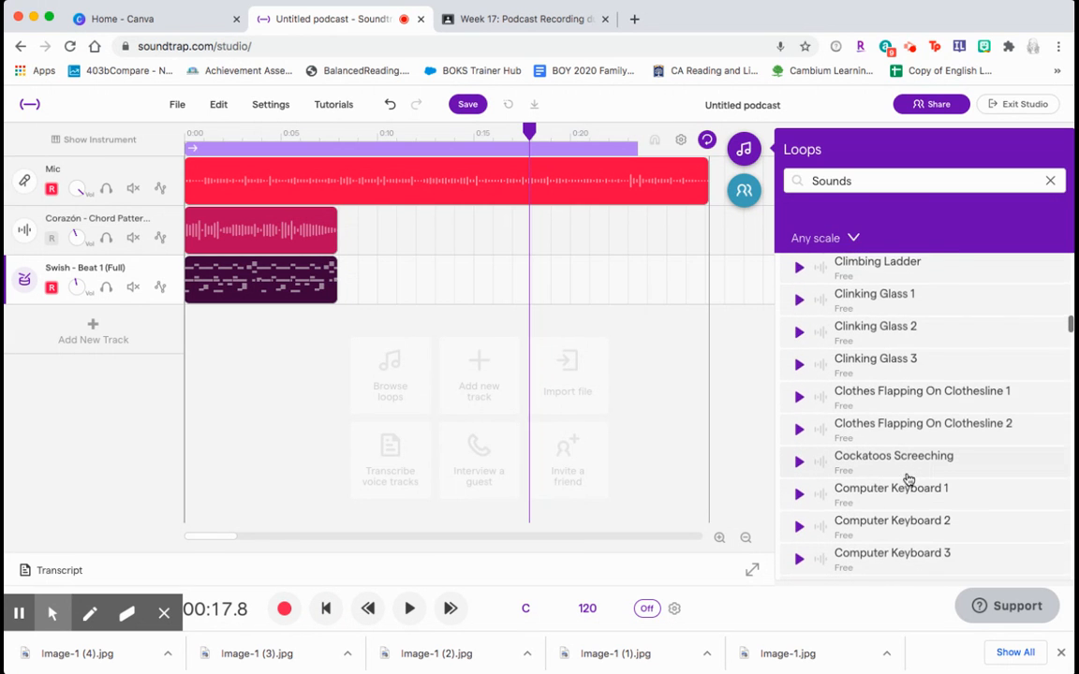
pyautogui.click(795, 299)
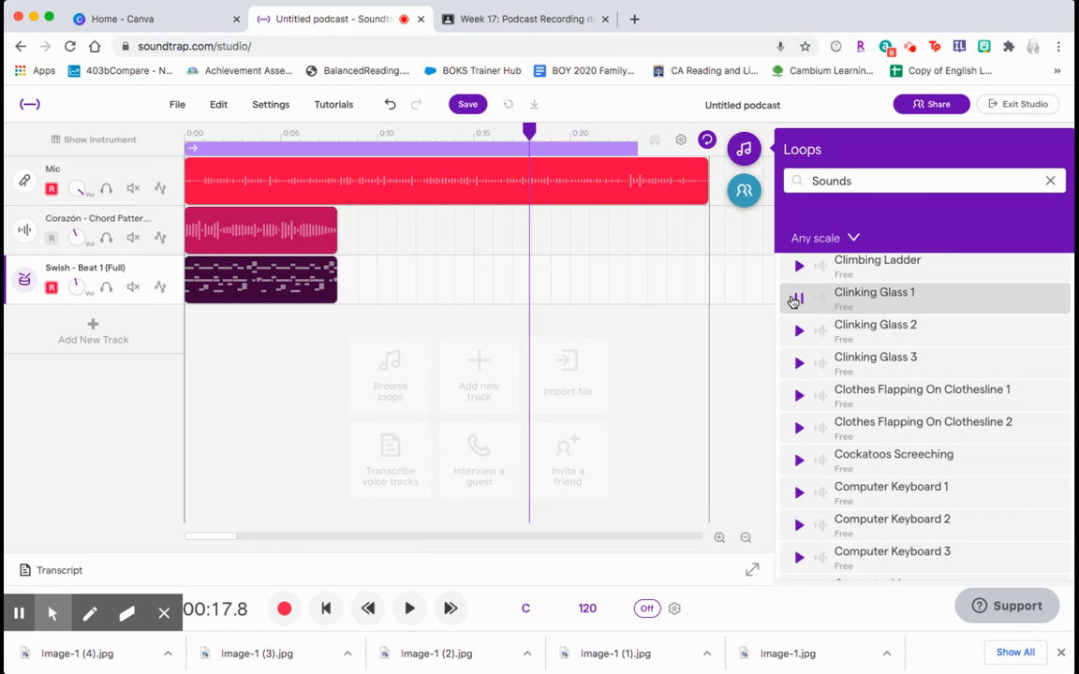
# - Scroll on, preview Cow Mooing 5 and add it to the project as a new track
pyautogui.scroll(-8, 838, 523)
pyautogui.scroll(-2, 838, 524)
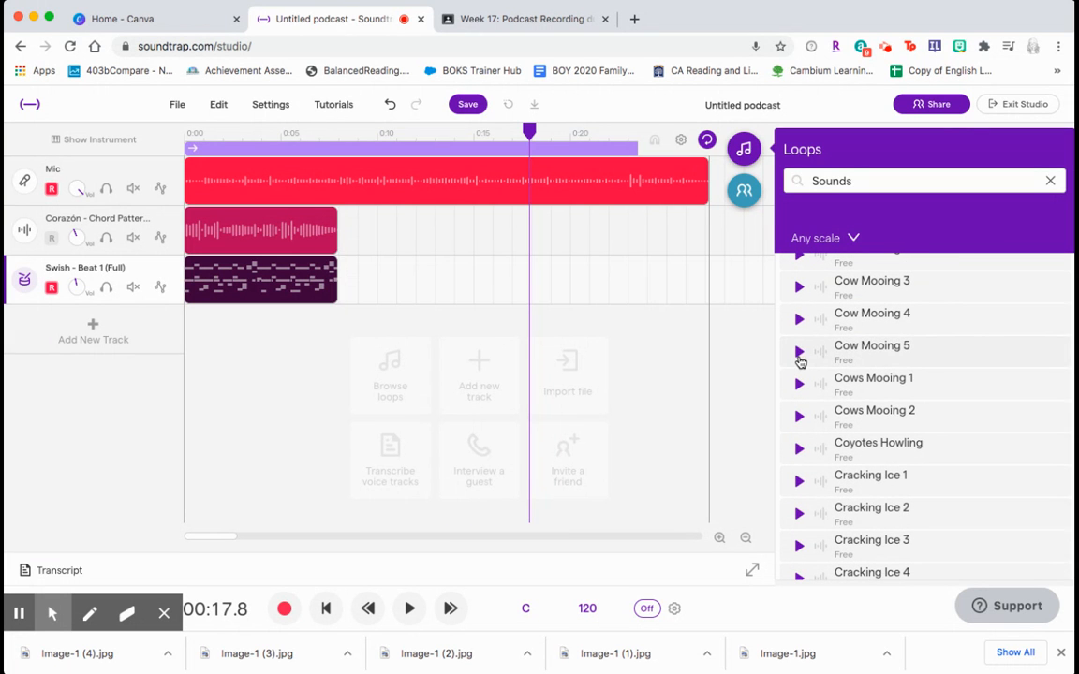
pyautogui.click(798, 354)
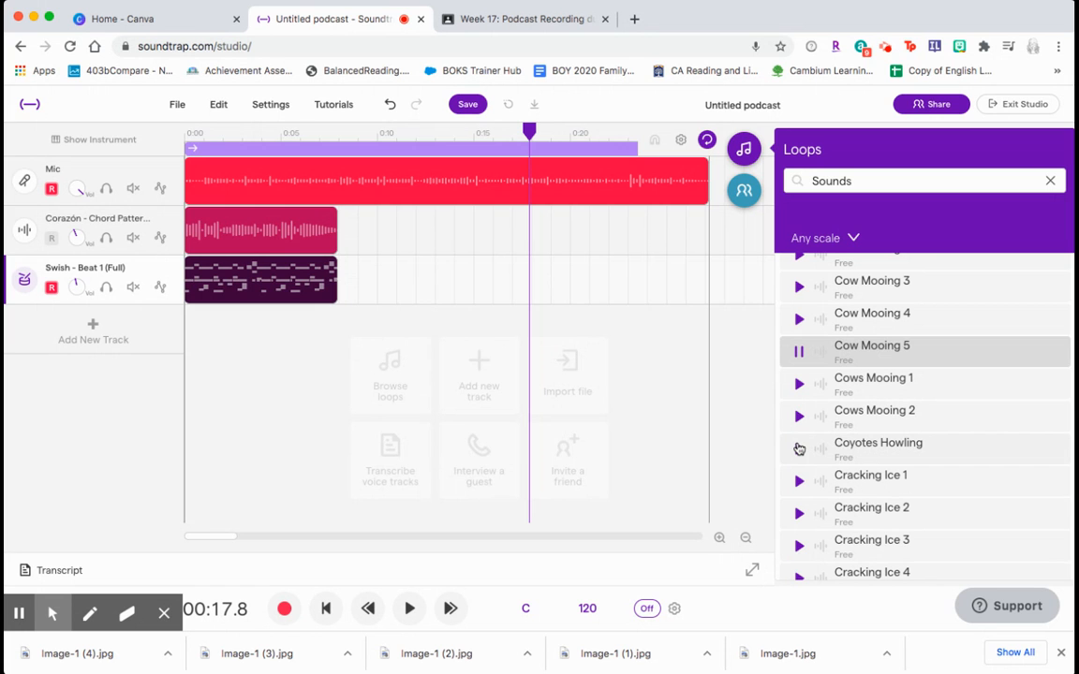
pyautogui.click(855, 351)
pyautogui.doubleClick(857, 352)
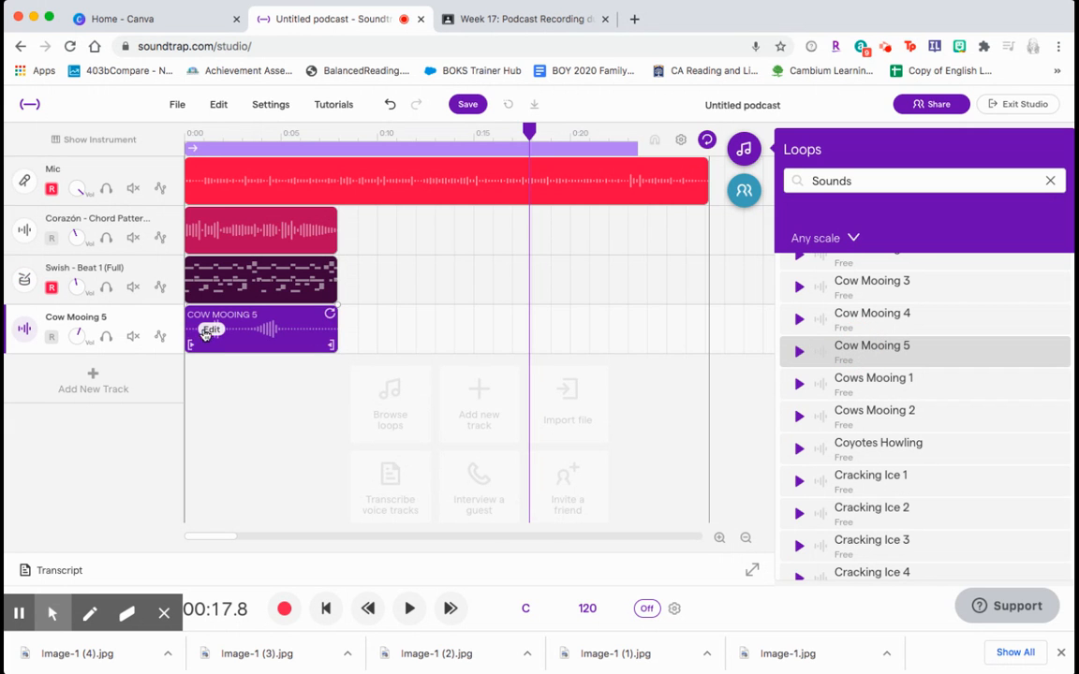
# - Trim the start of the Cow Mooing 5 clip and move it to about 18 seconds on the timeline
pyautogui.moveTo(190, 345); pyautogui.dragTo(245, 351)
pyautogui.moveTo(334, 344); pyautogui.dragTo(551, 339)
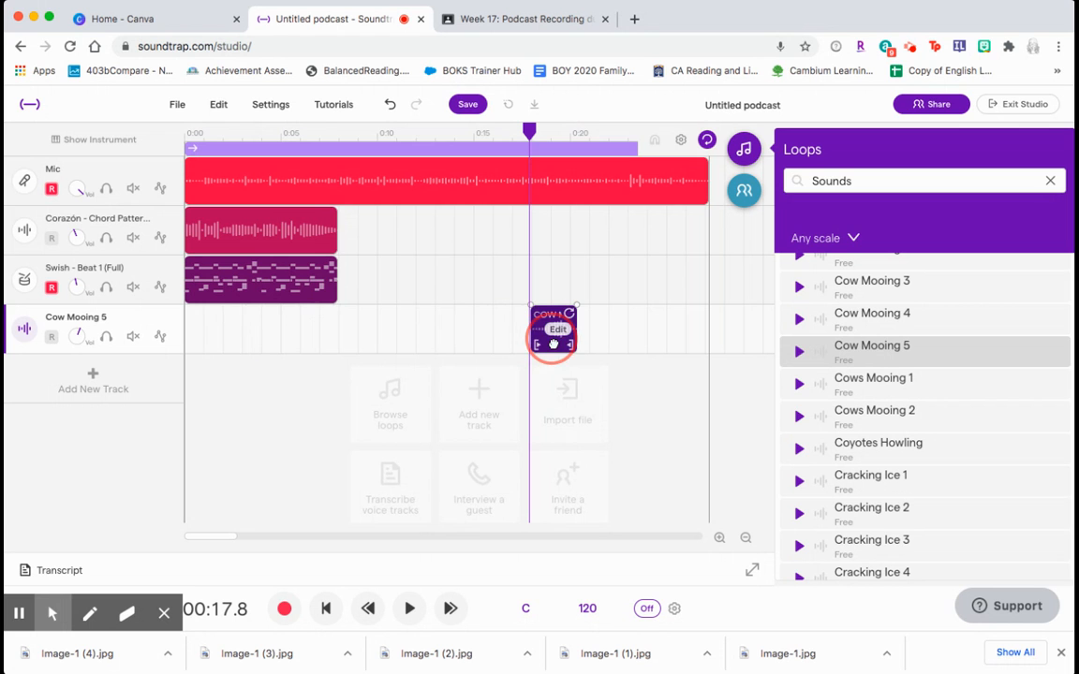
# - Play the project back from about 16 seconds and stop playback
pyautogui.moveTo(533, 122); pyautogui.dragTo(506, 126)
pyautogui.click(409, 623)
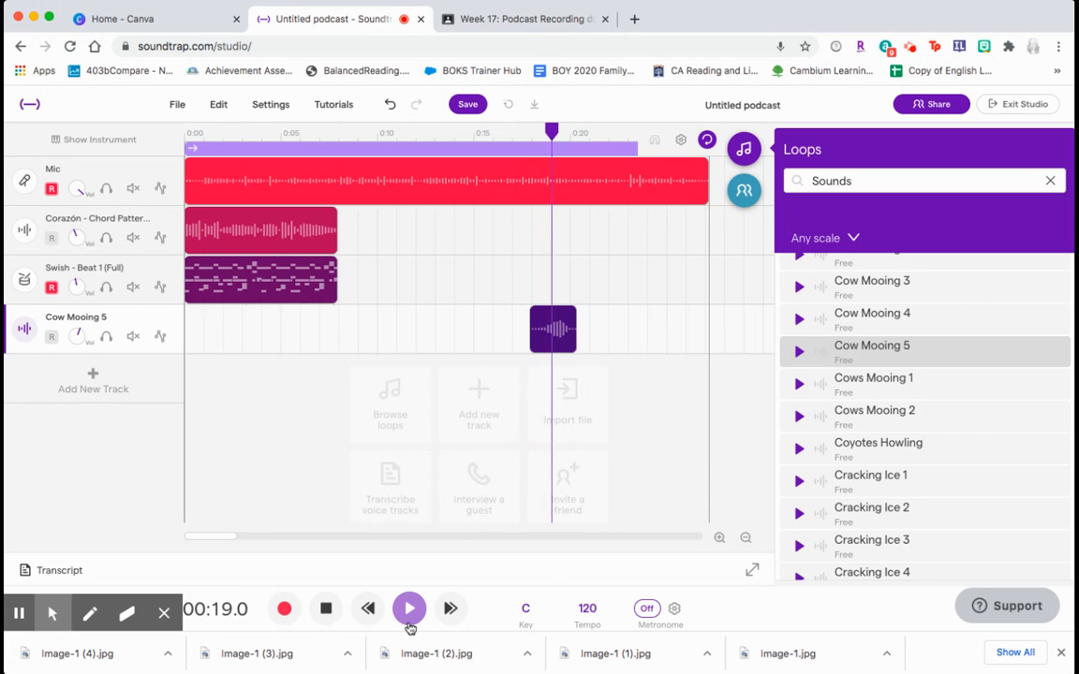
pyautogui.click(327, 611)
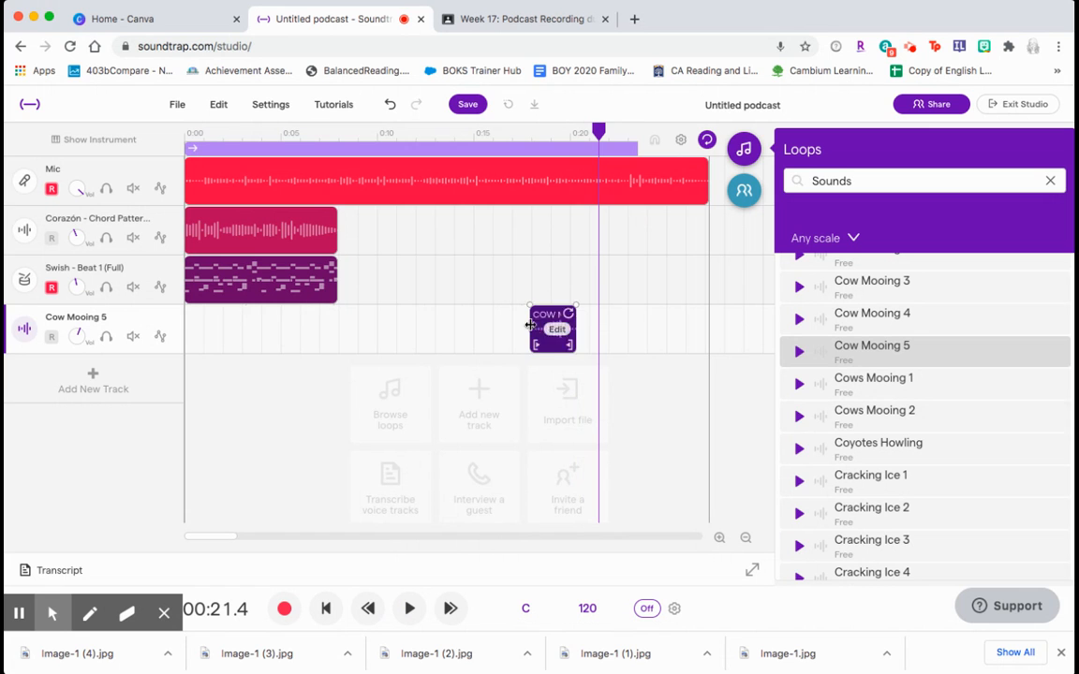
# - Trim the Cow Mooing 5 clip shorter and reposition it at about 7.5 seconds, under the mic recording
pyautogui.moveTo(556, 314)
pyautogui.click(567, 344)
pyautogui.moveTo(534, 345); pyautogui.dragTo(545, 349)
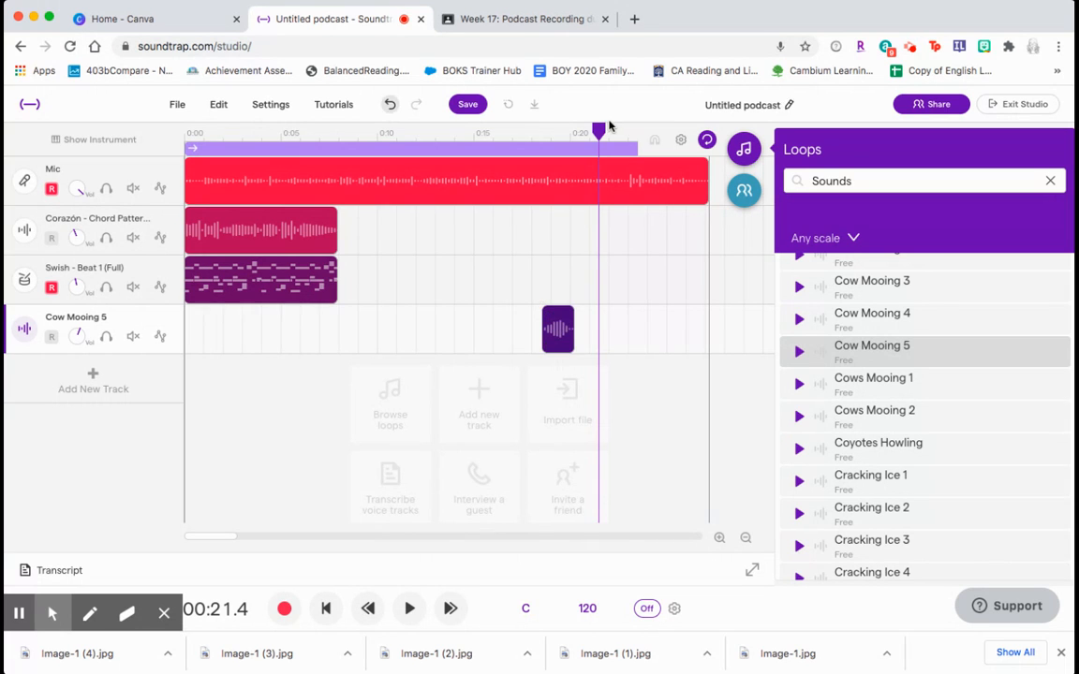
pyautogui.moveTo(555, 342)
pyautogui.moveTo(544, 345); pyautogui.dragTo(497, 345)
pyautogui.moveTo(563, 348); pyautogui.dragTo(594, 346)
pyautogui.moveTo(521, 342); pyautogui.dragTo(408, 342)
pyautogui.moveTo(479, 341); pyautogui.dragTo(520, 317)
pyautogui.click(518, 333)
pyautogui.moveTo(555, 338); pyautogui.dragTo(337, 340)
pyautogui.click(446, 359)
# - Play the project back from about 6 seconds and stop playback
pyautogui.moveTo(515, 134); pyautogui.dragTo(304, 133)
pyautogui.click(410, 609)
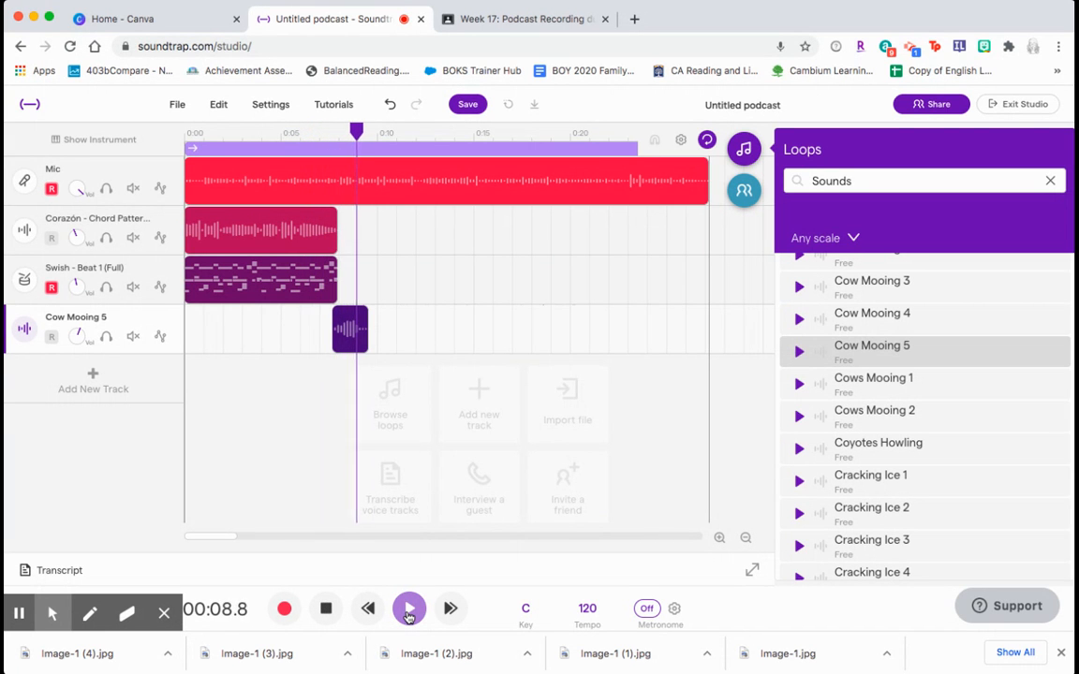
pyautogui.click(326, 609)
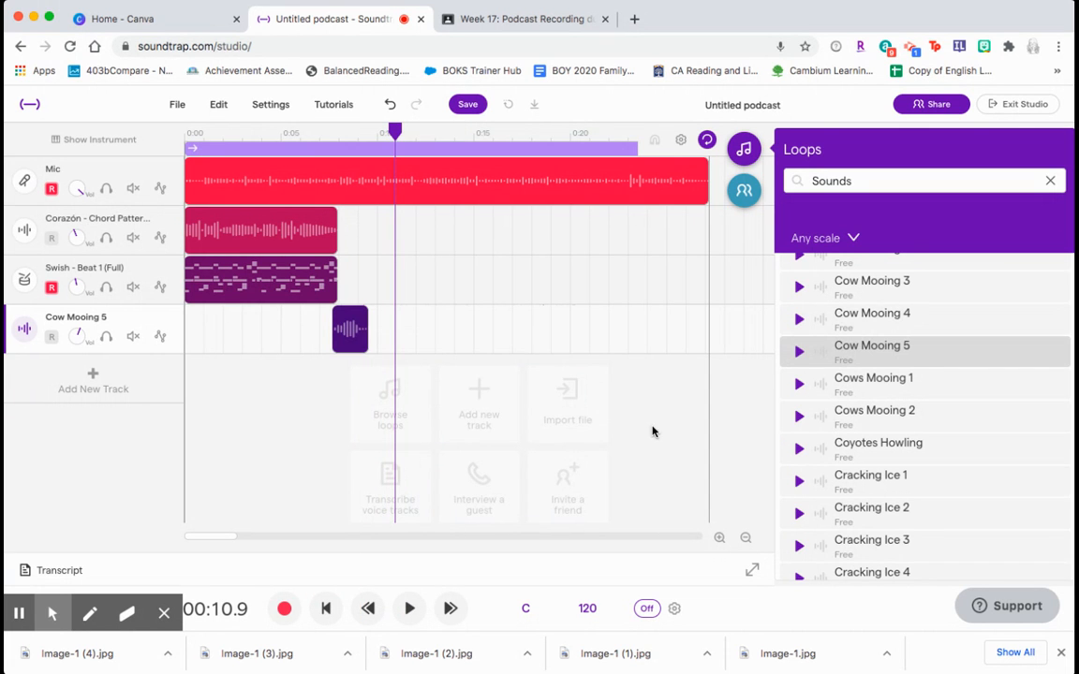
# - Scroll through the Sounds results and preview Footsteps On Wood 2
pyautogui.scroll(-15, 824, 464)
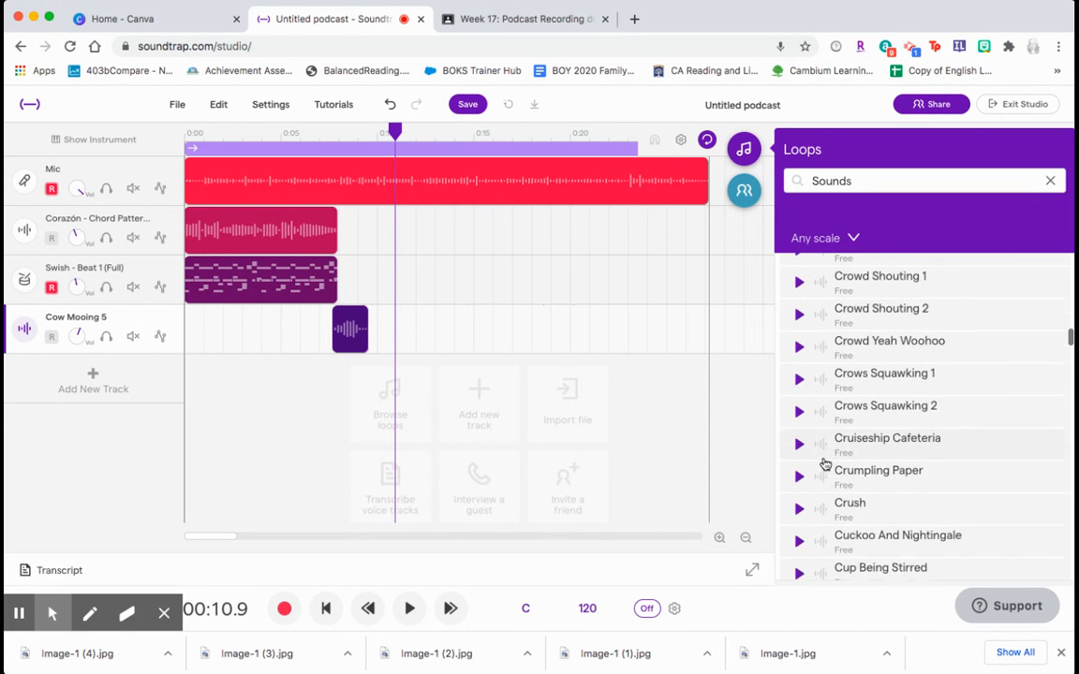
pyautogui.scroll(-15, 824, 463)
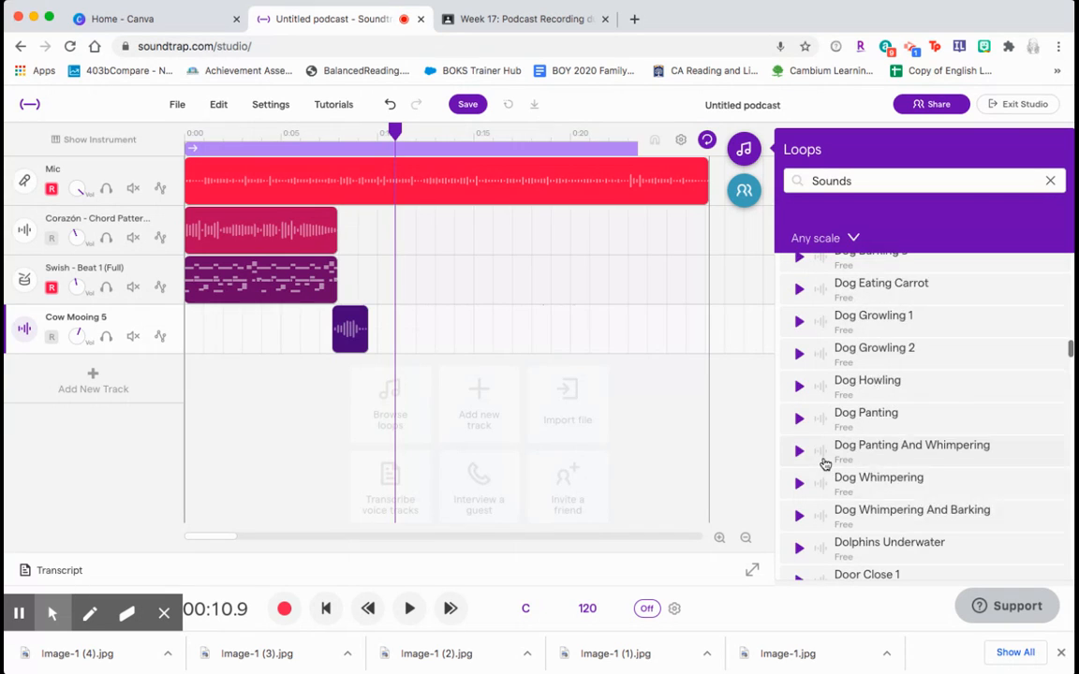
pyautogui.scroll(-15, 826, 555)
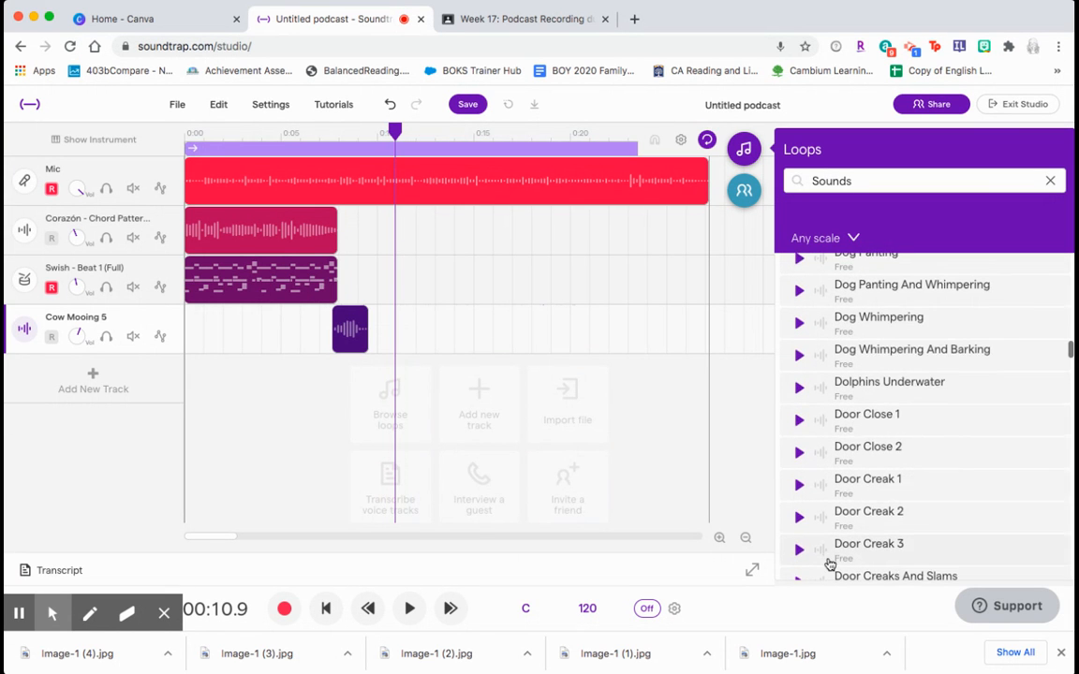
pyautogui.scroll(-15, 829, 565)
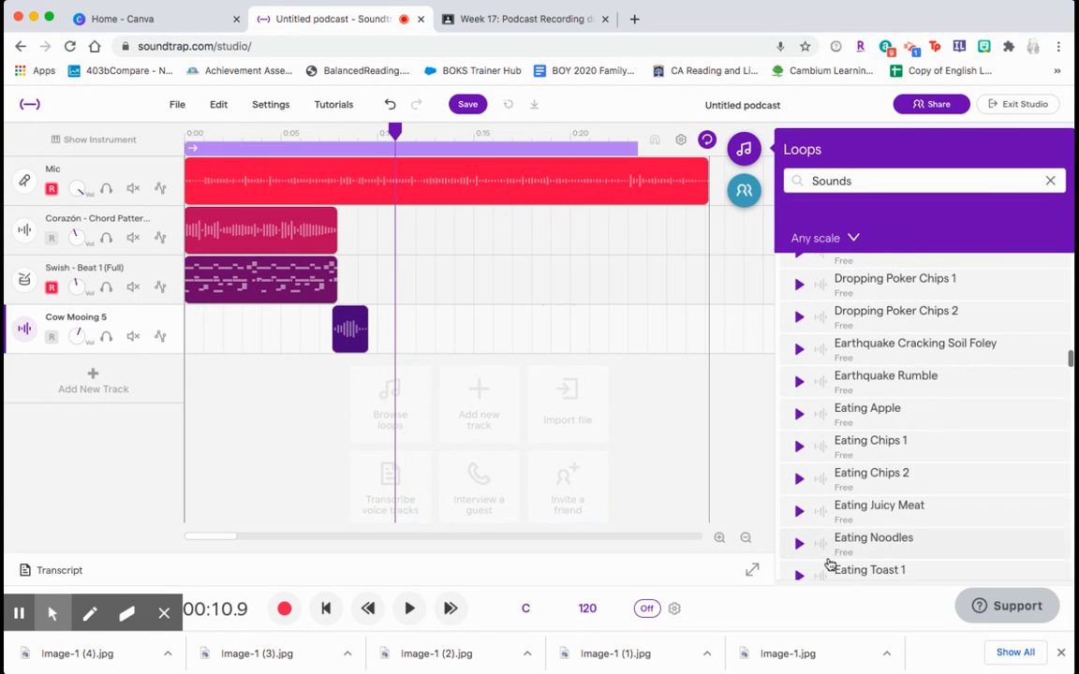
pyautogui.scroll(-15, 828, 565)
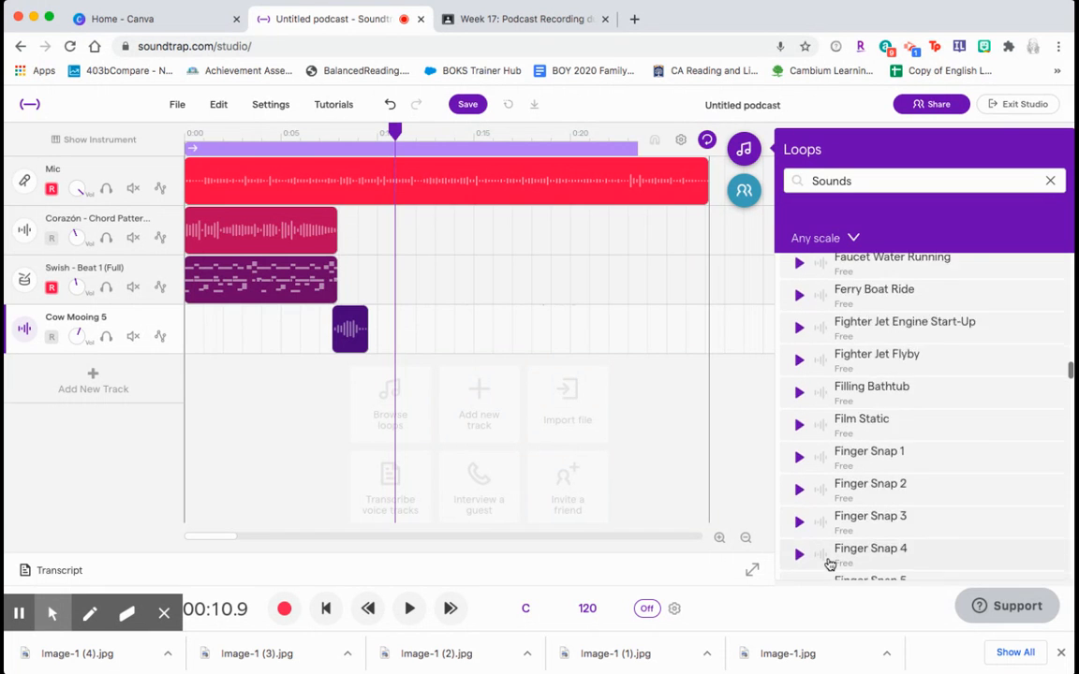
pyautogui.scroll(-10, 829, 563)
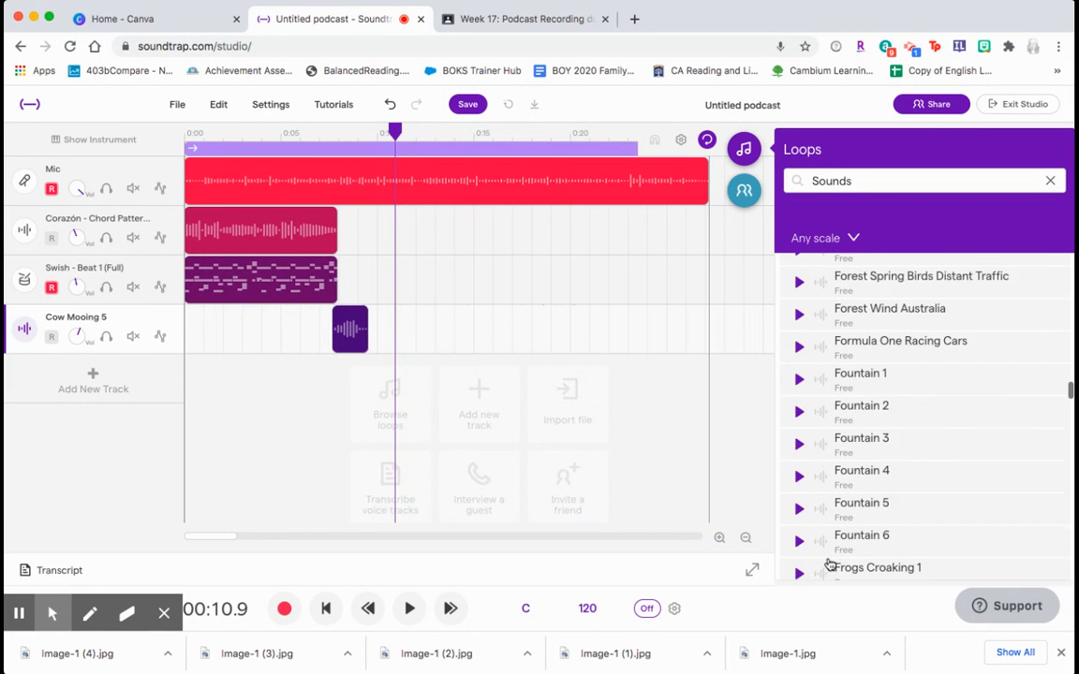
pyautogui.scroll(5, 828, 562)
pyautogui.scroll(7, 819, 426)
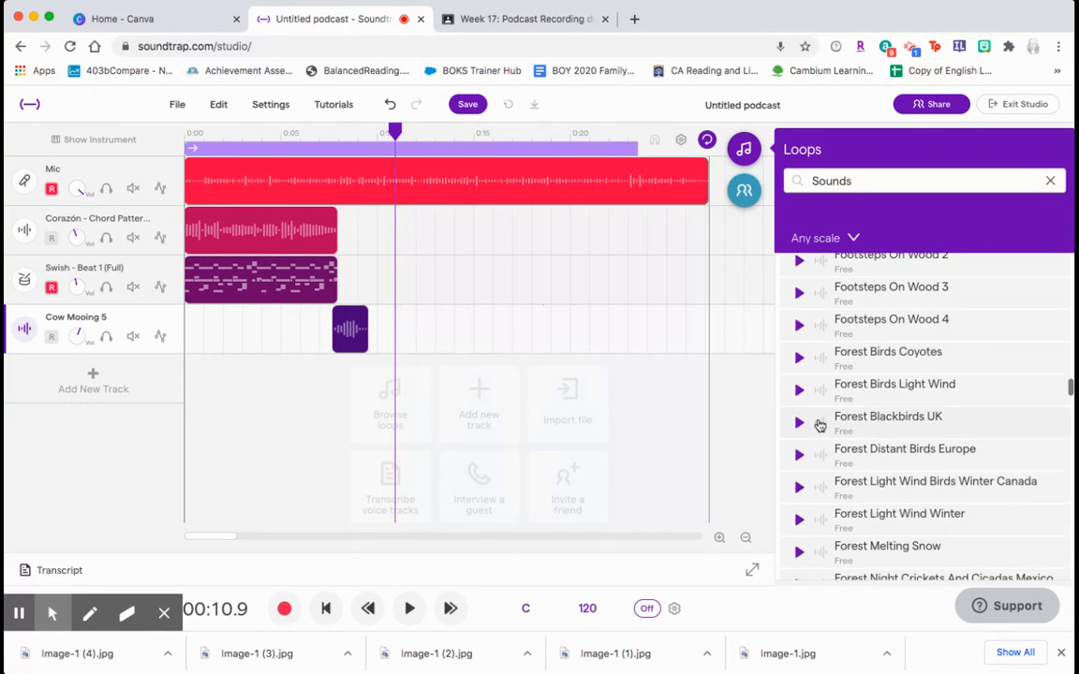
pyautogui.click(797, 360)
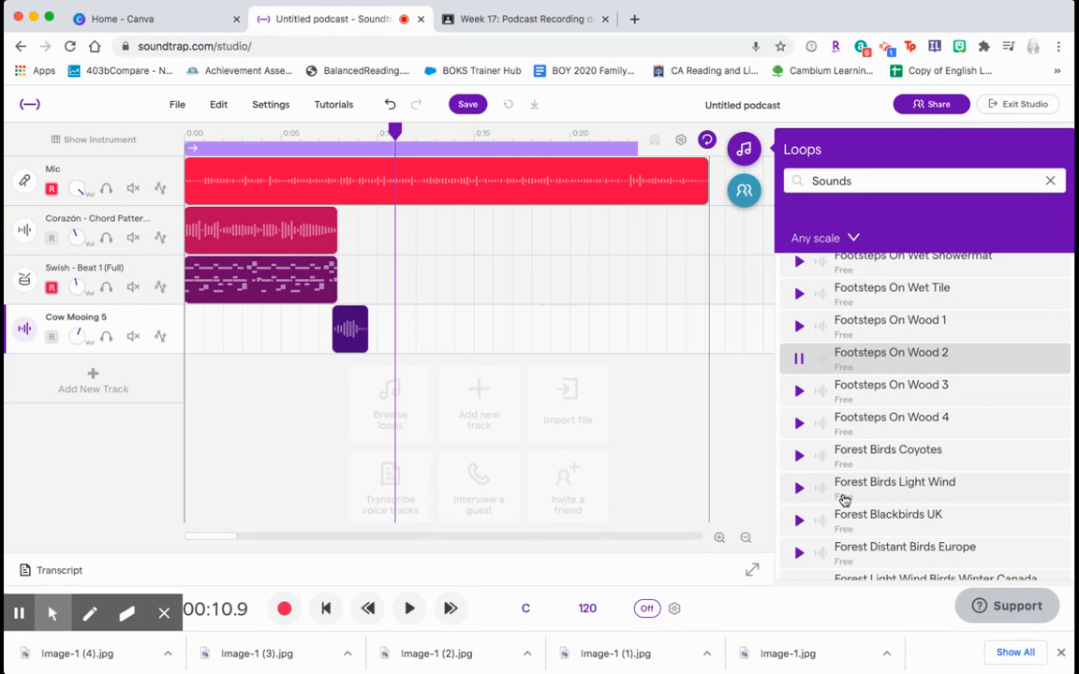
# - Scroll down and preview Horror Ambience 4, then stop the preview
pyautogui.scroll(-20, 844, 501)
pyautogui.scroll(-6, 844, 501)
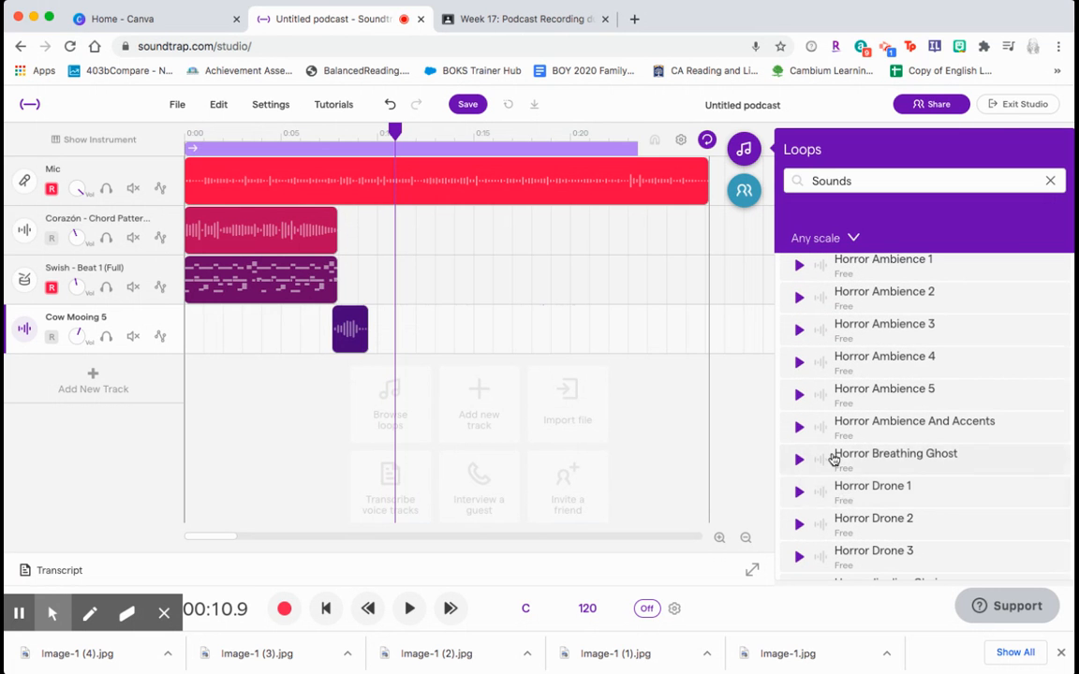
pyautogui.click(799, 364)
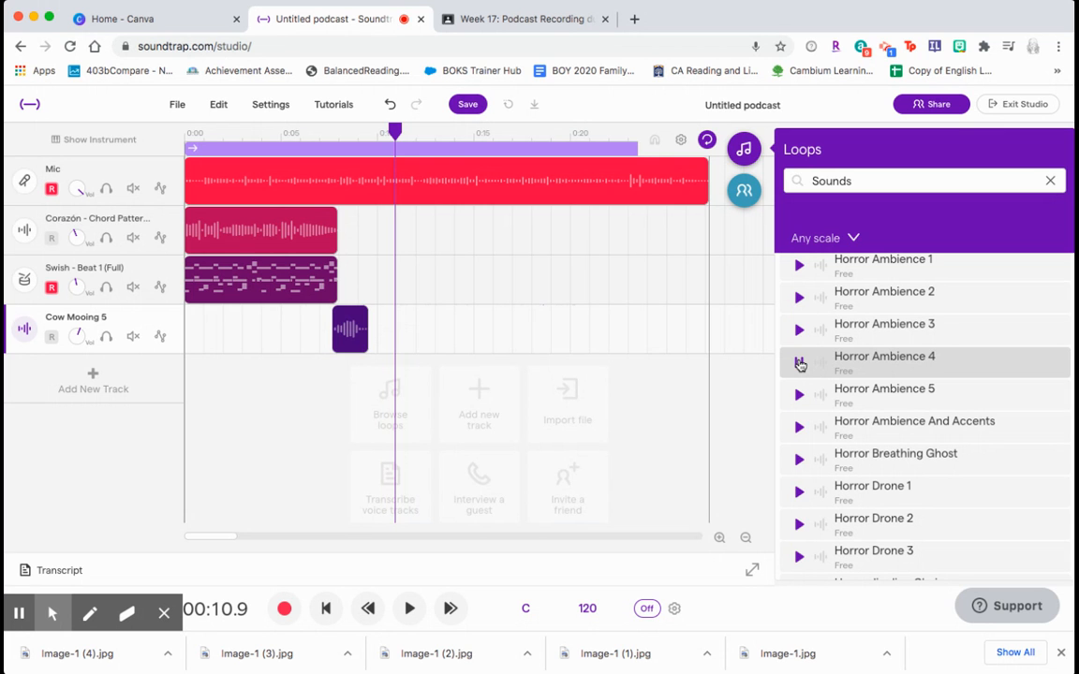
pyautogui.click(799, 364)
# - Scroll further through the Sounds results
pyautogui.scroll(-5, 807, 420)
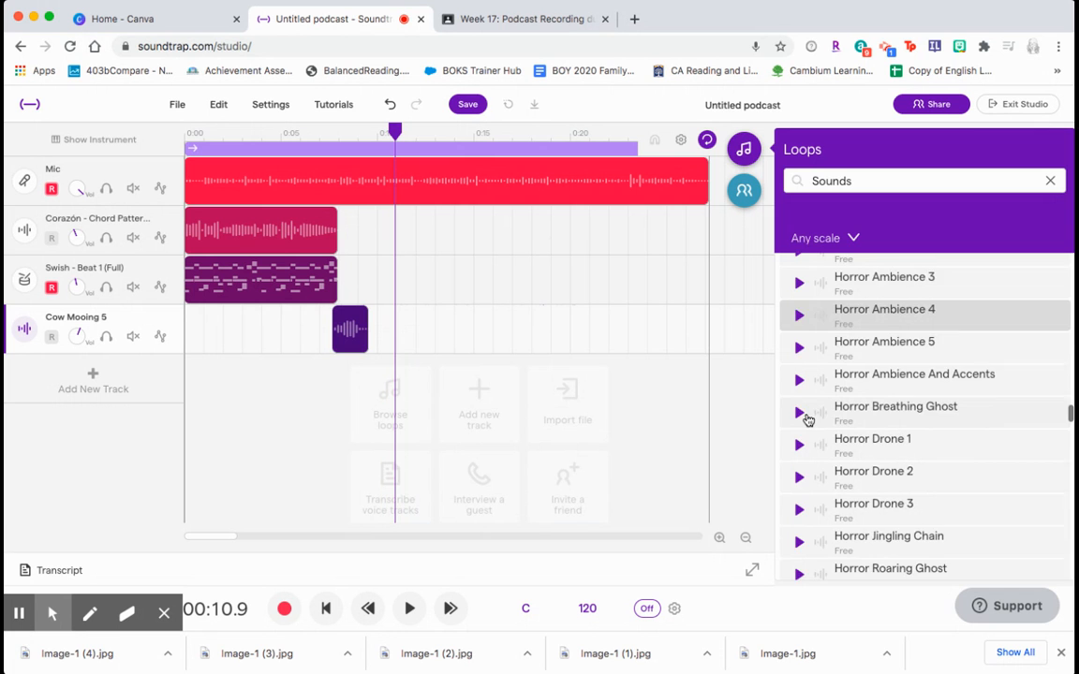
pyautogui.scroll(-1, 891, 446)
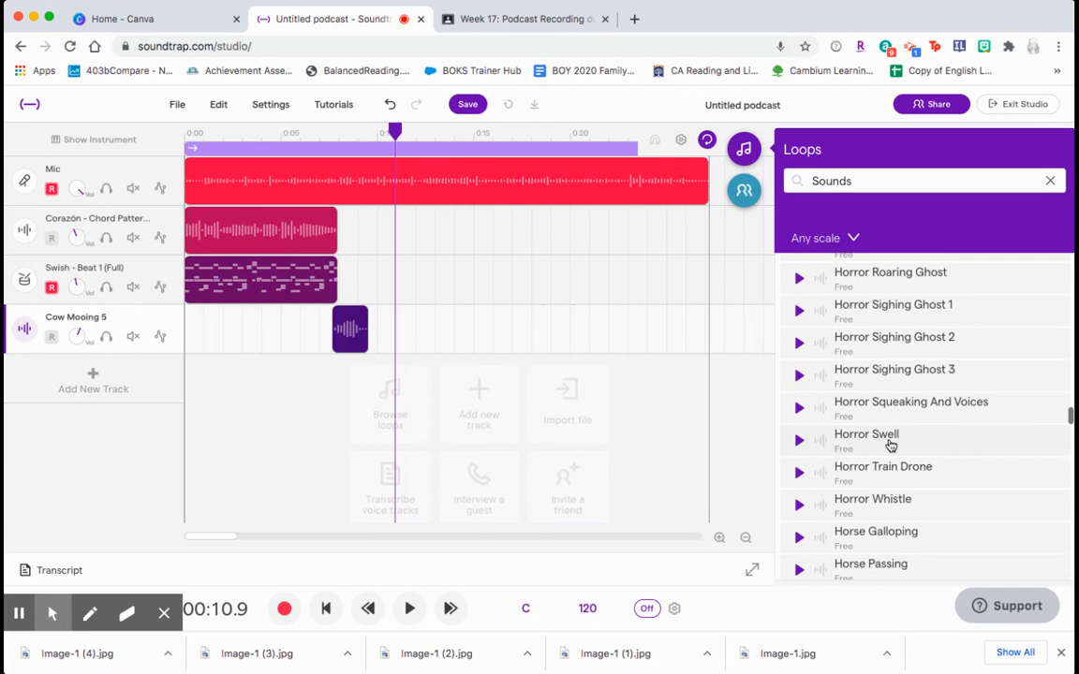
pyautogui.scroll(-20, 853, 452)
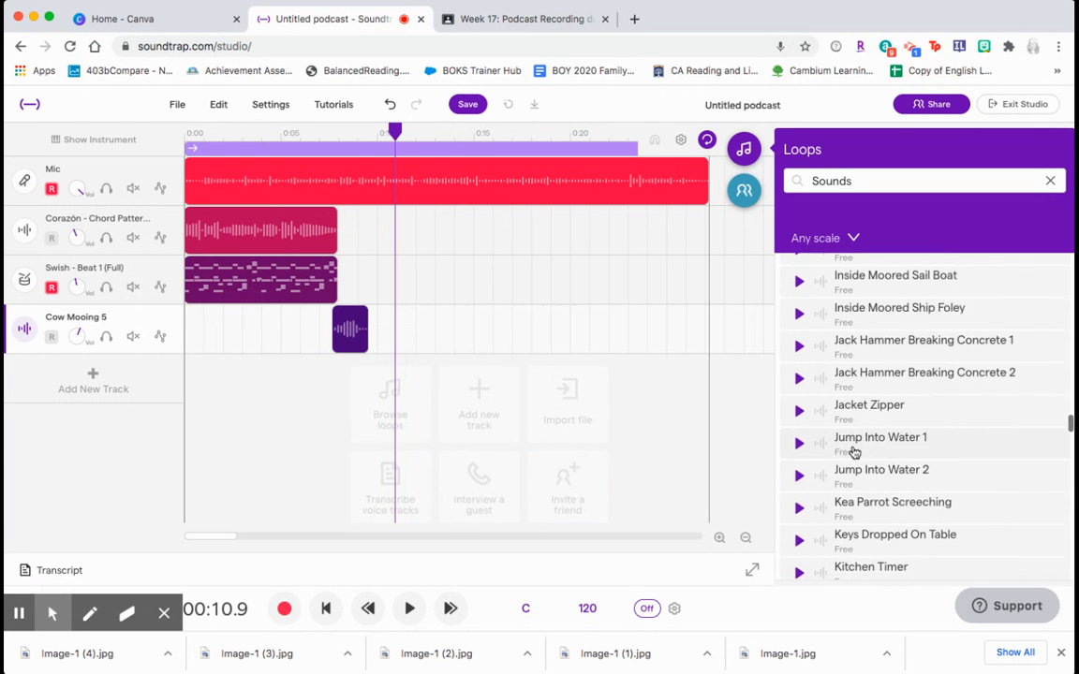
pyautogui.scroll(-15, 853, 452)
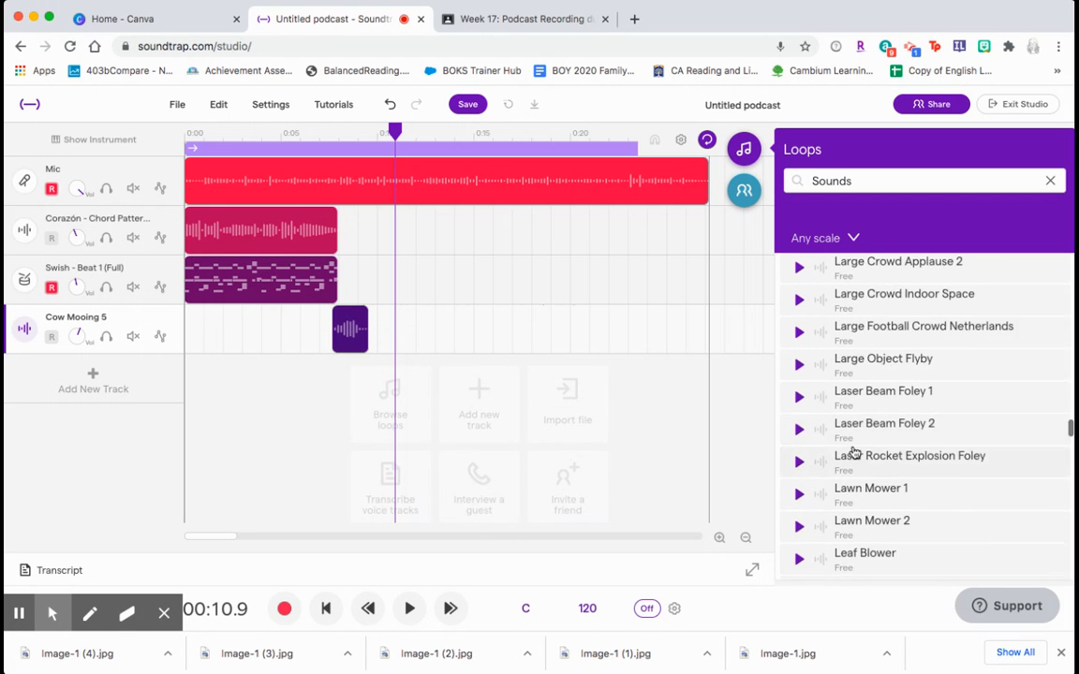
# - Scroll through the Sounds results and preview Medium Crowd Applause 2
pyautogui.scroll(-12, 853, 452)
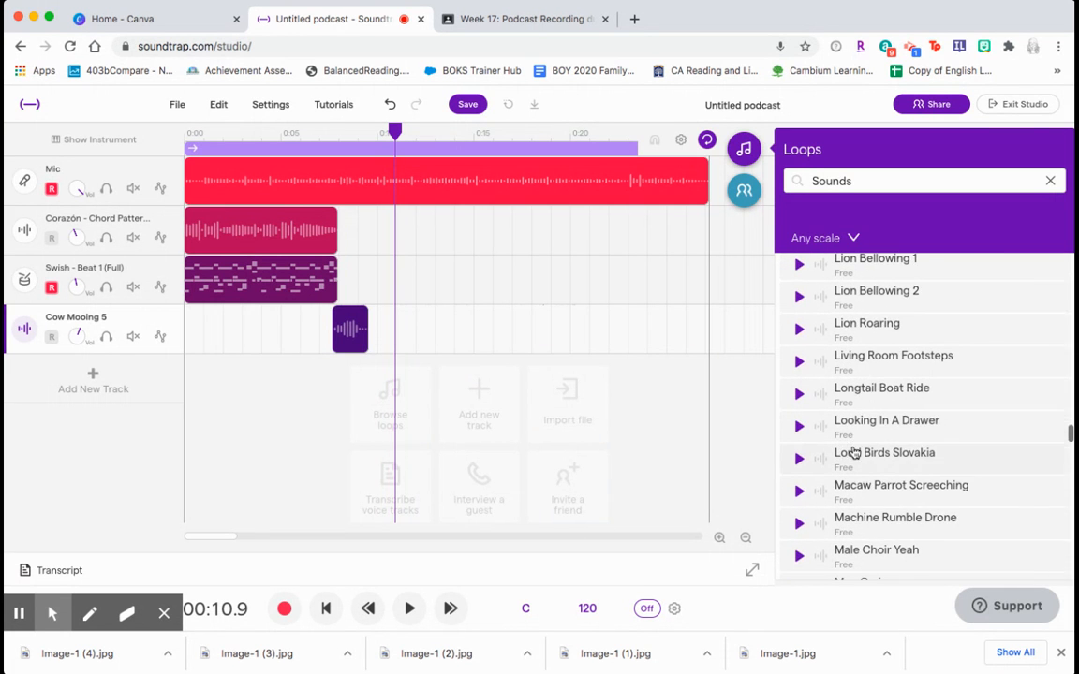
pyautogui.scroll(-15, 874, 495)
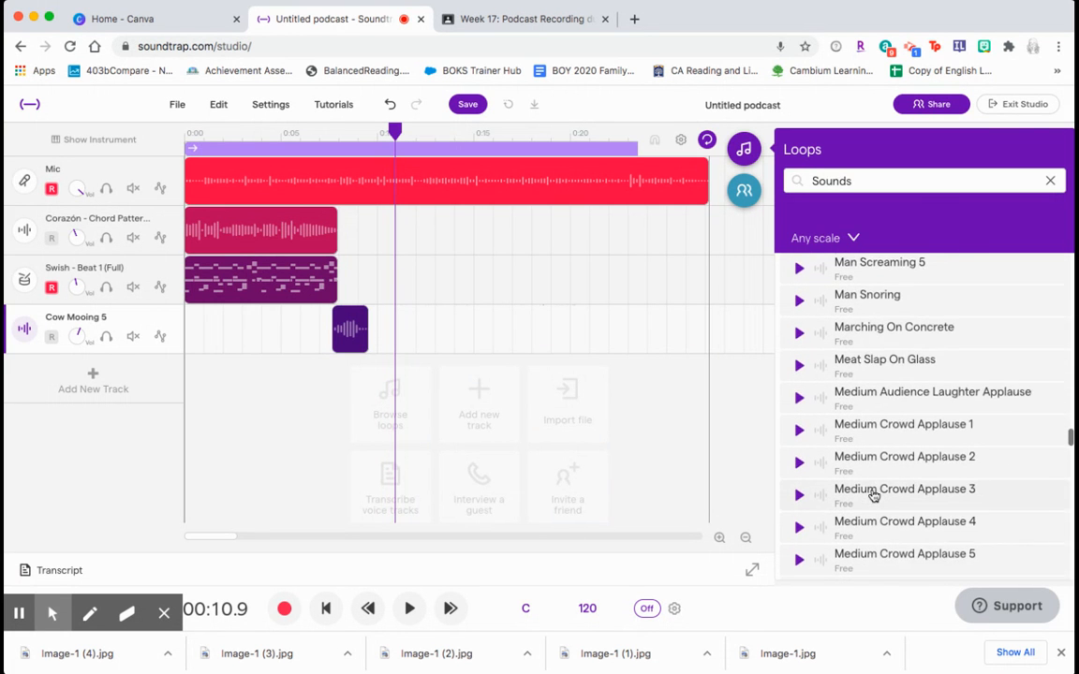
pyautogui.scroll(3, 873, 495)
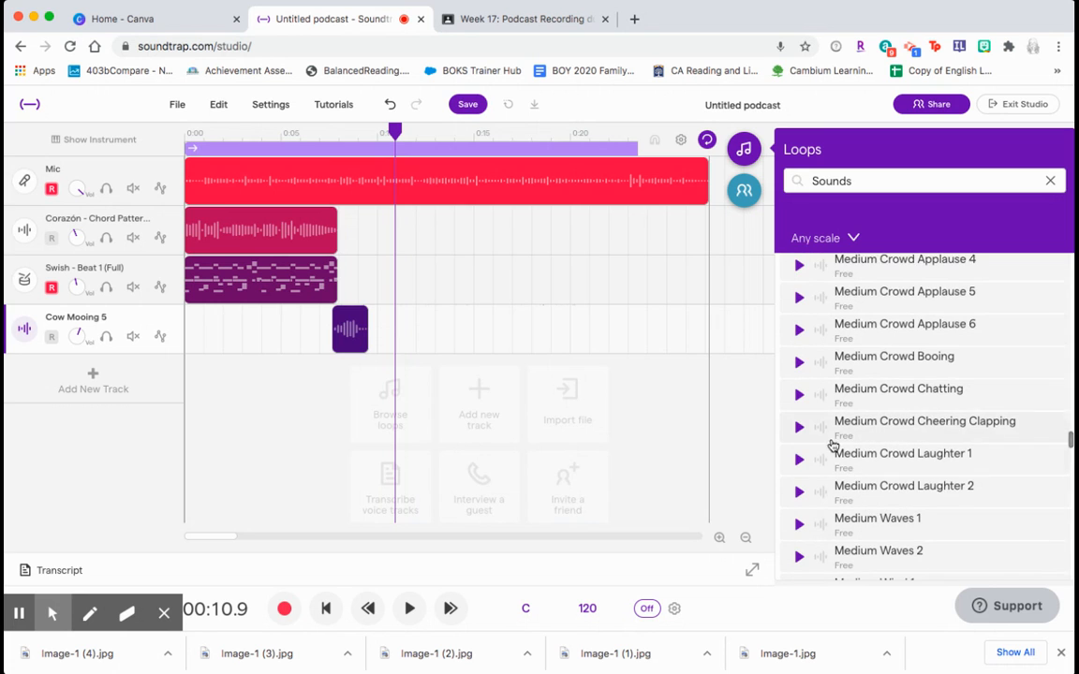
pyautogui.scroll(3, 832, 446)
pyautogui.click(799, 339)
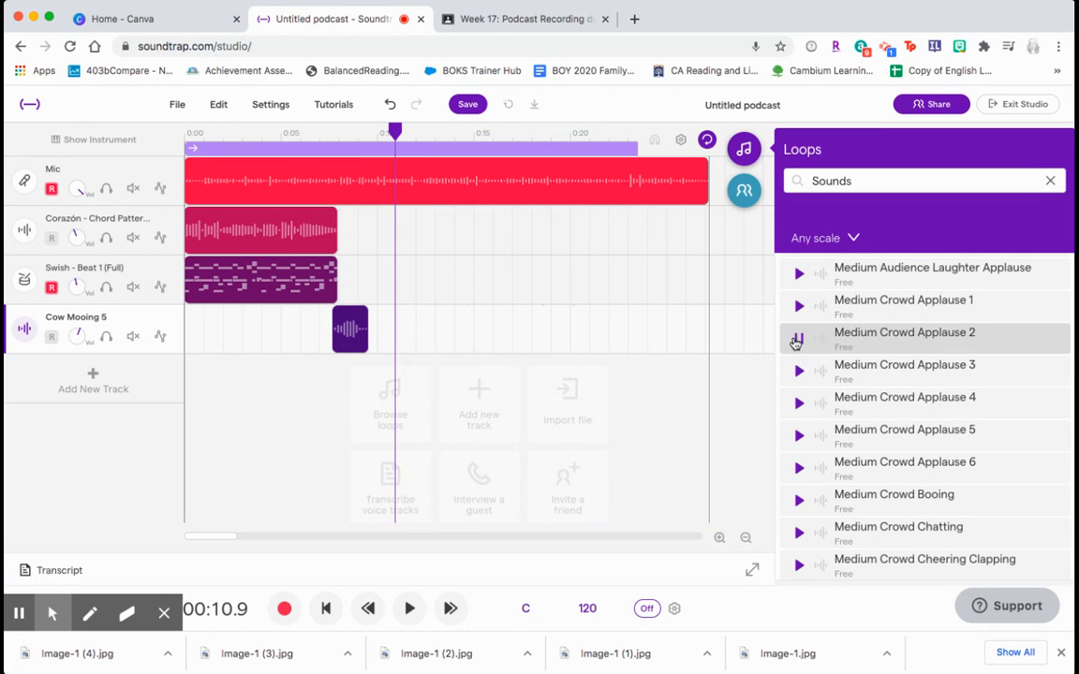
# - Preview Medium Audience Laughter Applause, then stop the preview
pyautogui.click(800, 272)
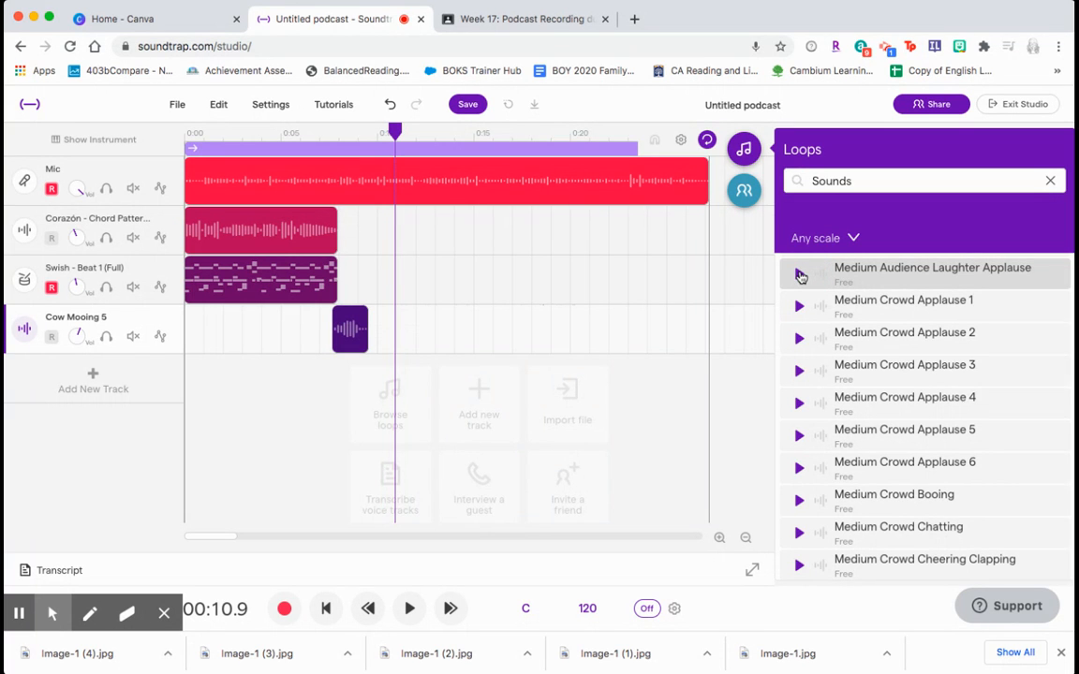
pyautogui.click(801, 275)
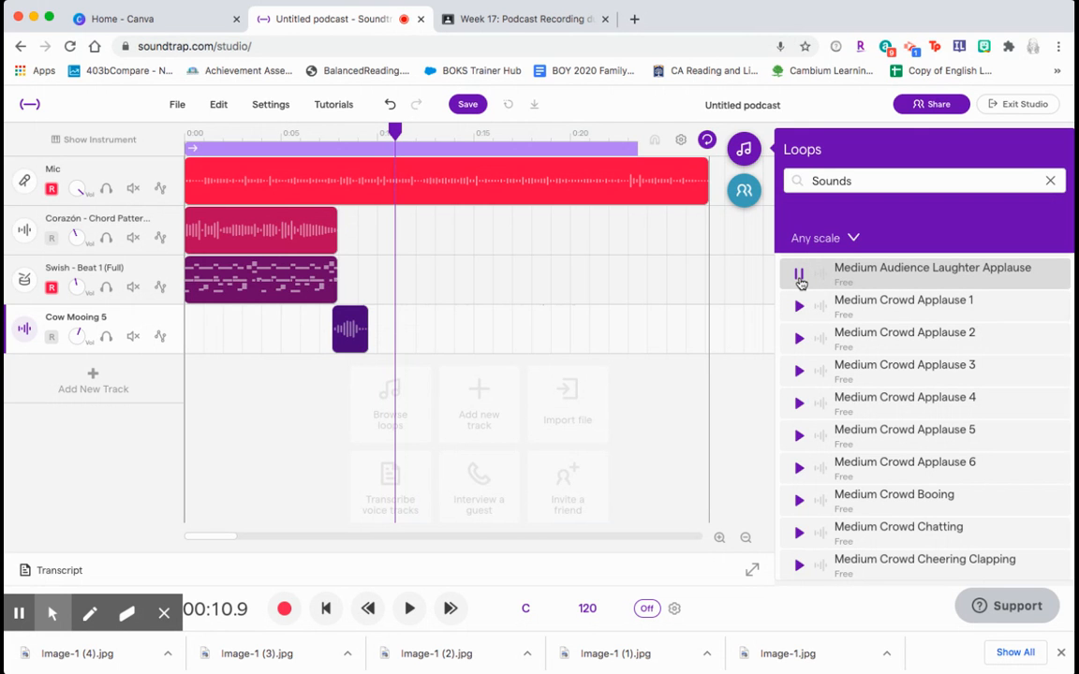
pyautogui.click(800, 281)
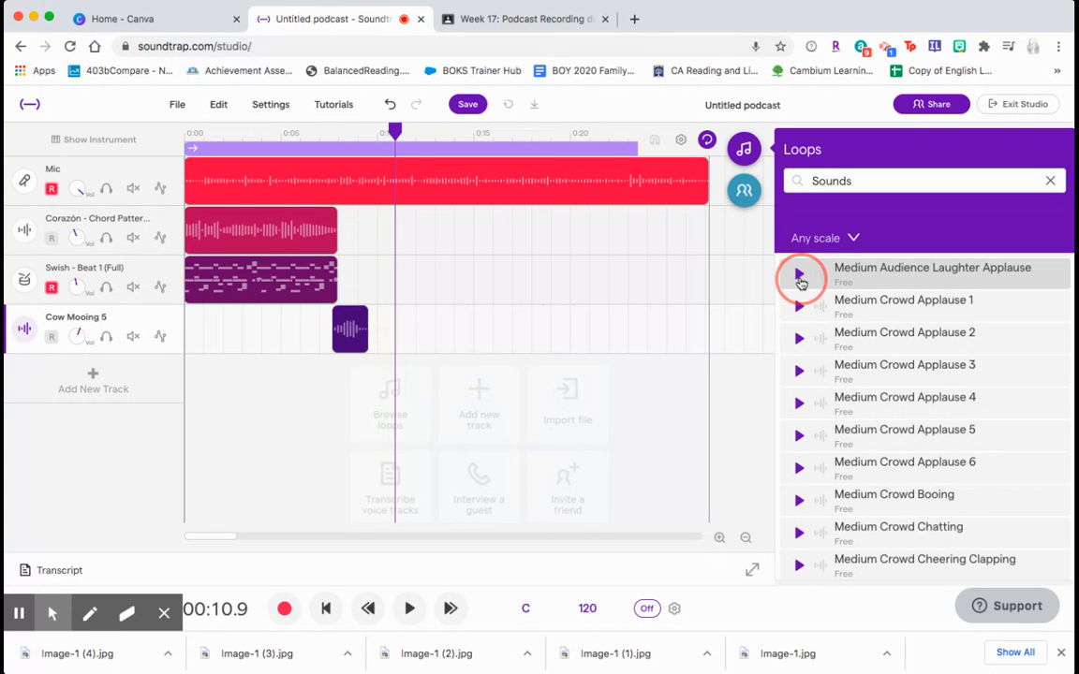
# - Add Medium Audience Laughter Applause to the project as a new track and reposition its clip on the timeline
pyautogui.click(869, 271)
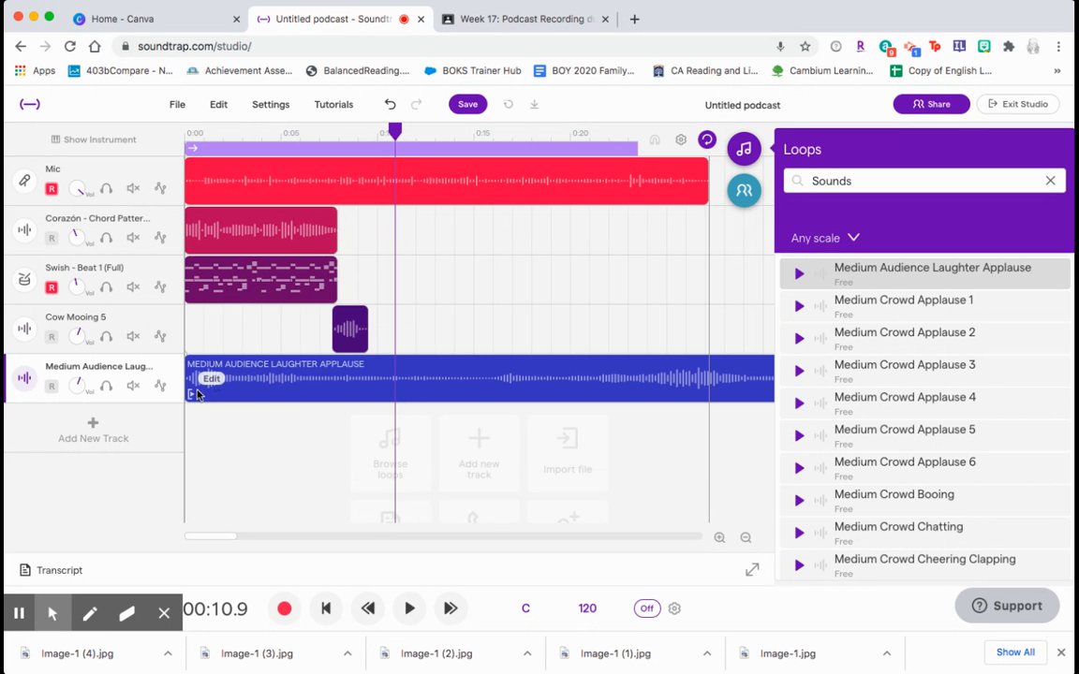
pyautogui.moveTo(190, 392); pyautogui.dragTo(490, 393)
pyautogui.moveTo(687, 393); pyautogui.dragTo(434, 395)
pyautogui.moveTo(276, 393); pyautogui.dragTo(336, 392)
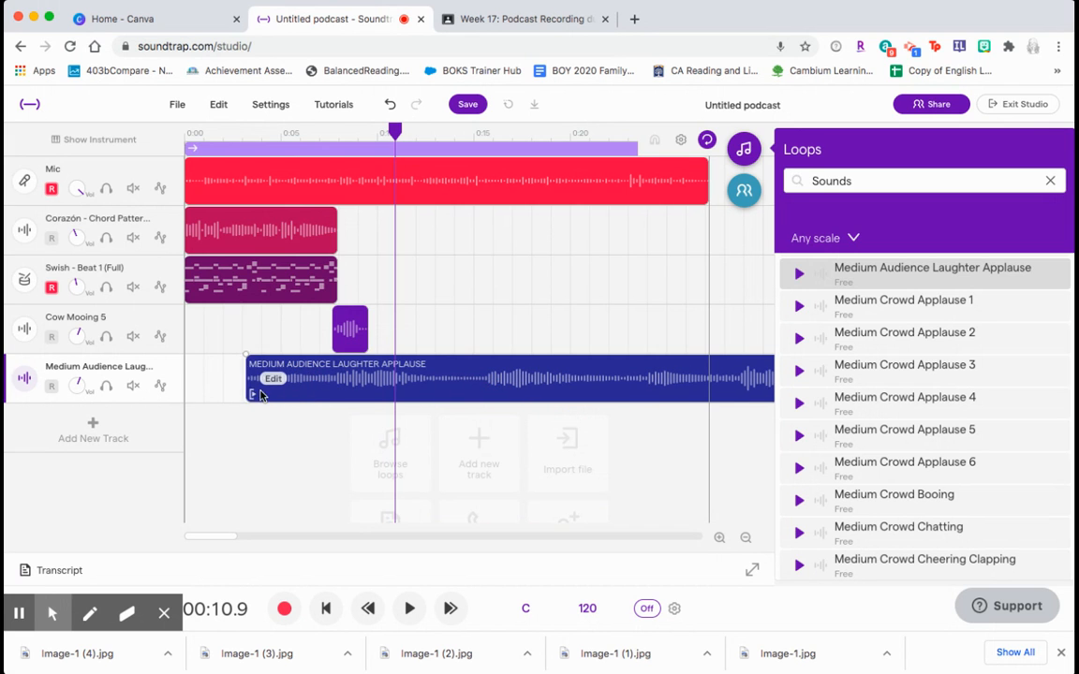
pyautogui.moveTo(248, 392); pyautogui.dragTo(382, 385)
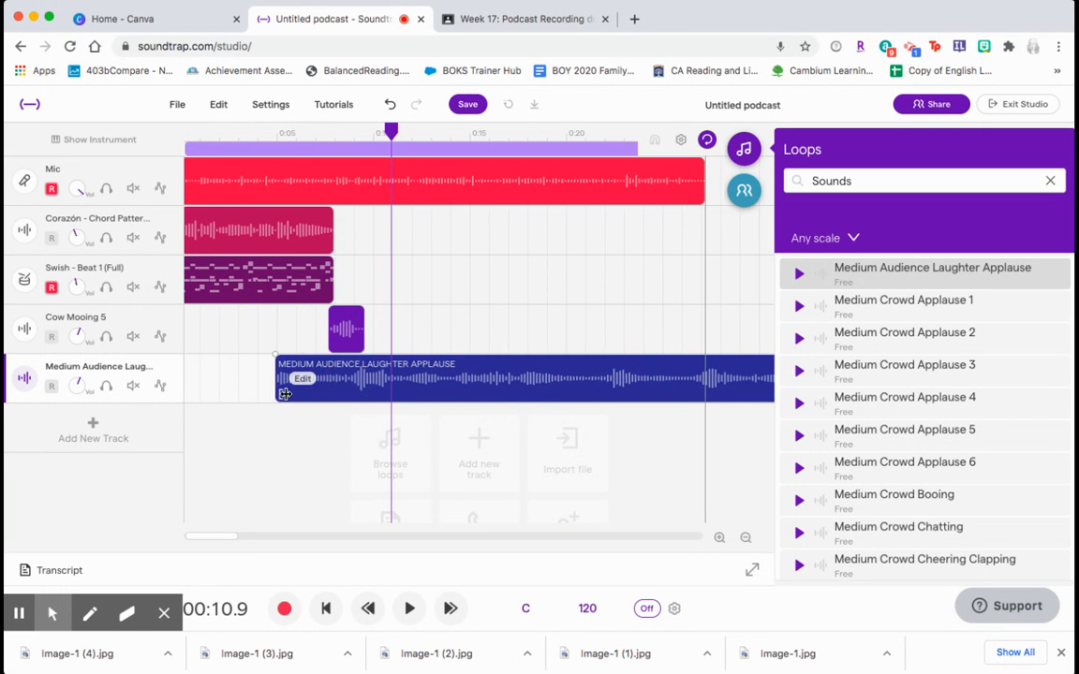
pyautogui.moveTo(282, 392); pyautogui.dragTo(552, 384)
pyautogui.moveTo(636, 378); pyautogui.dragTo(290, 378)
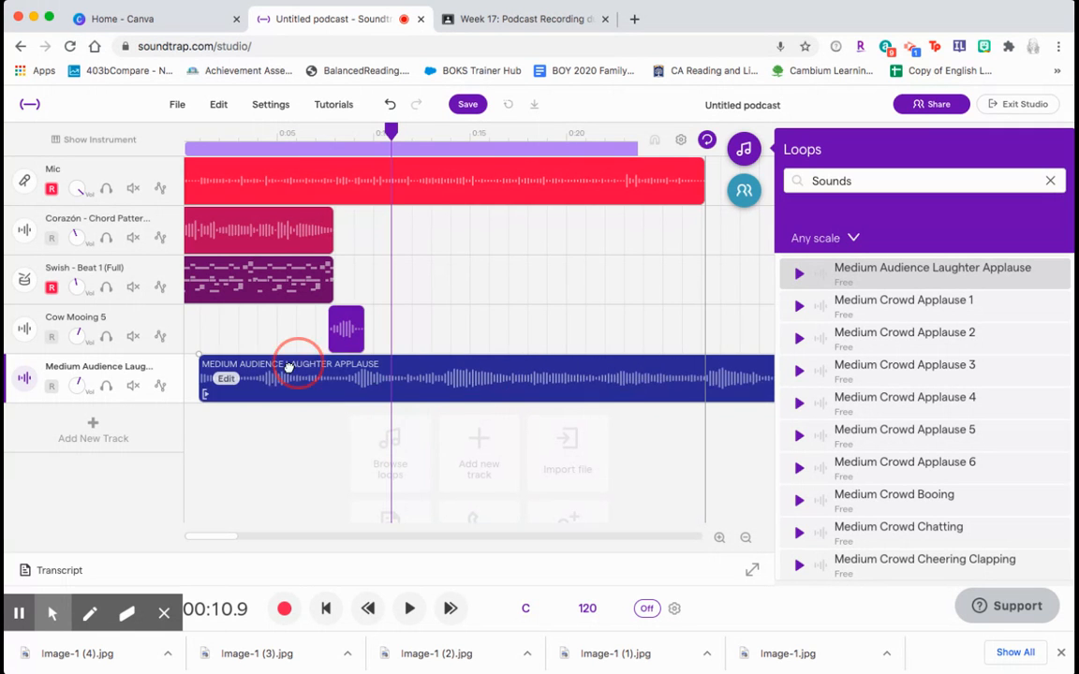
pyautogui.moveTo(199, 388); pyautogui.dragTo(443, 386)
# - Shorten the laughter clip and move it to start at about 17.5 seconds, after the cow sound
pyautogui.moveTo(674, 393)
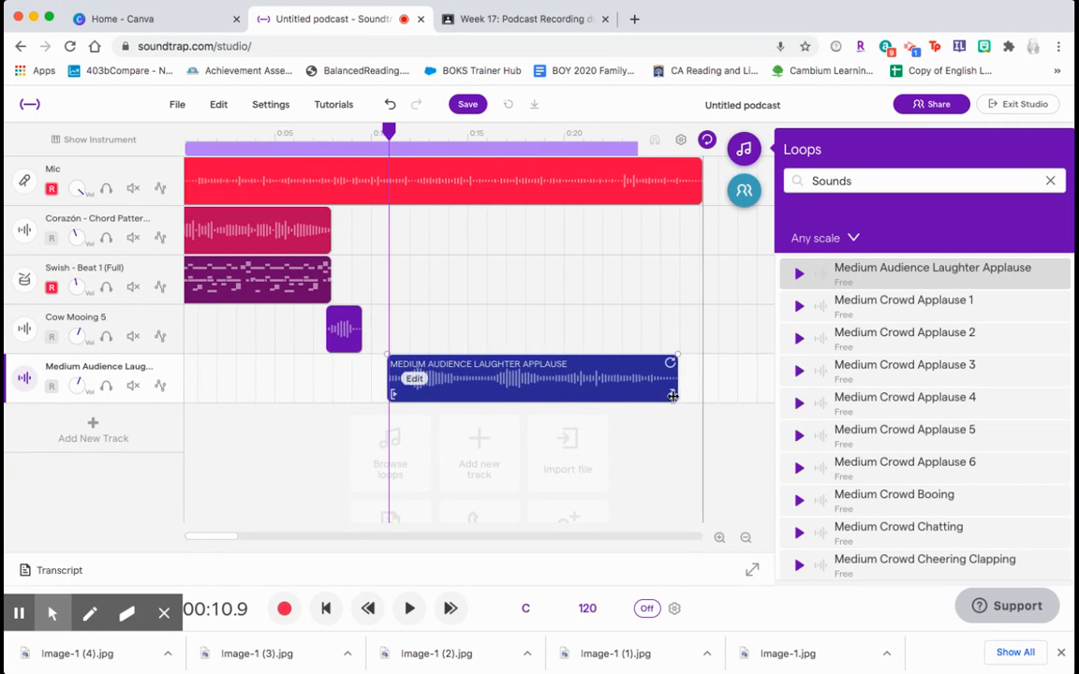
pyautogui.moveTo(674, 396); pyautogui.dragTo(560, 394)
pyautogui.moveTo(395, 396); pyautogui.dragTo(581, 377)
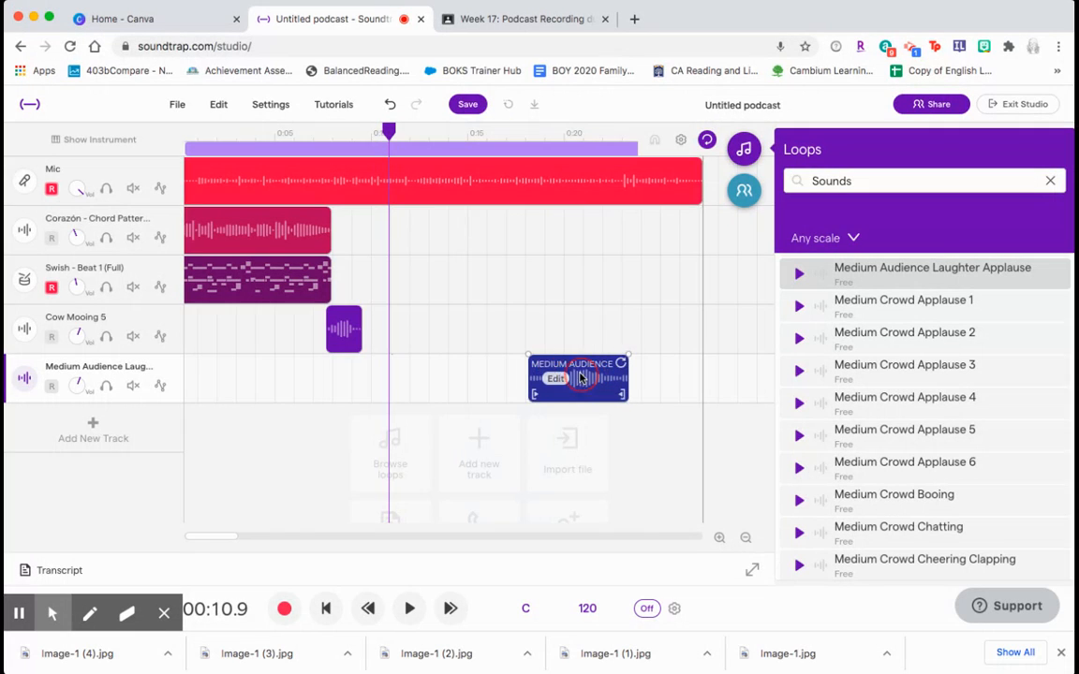
# - Play the project from about 16 seconds to hear the laughter, then stop playback
pyautogui.click(401, 133)
pyautogui.click(502, 133)
pyautogui.click(410, 610)
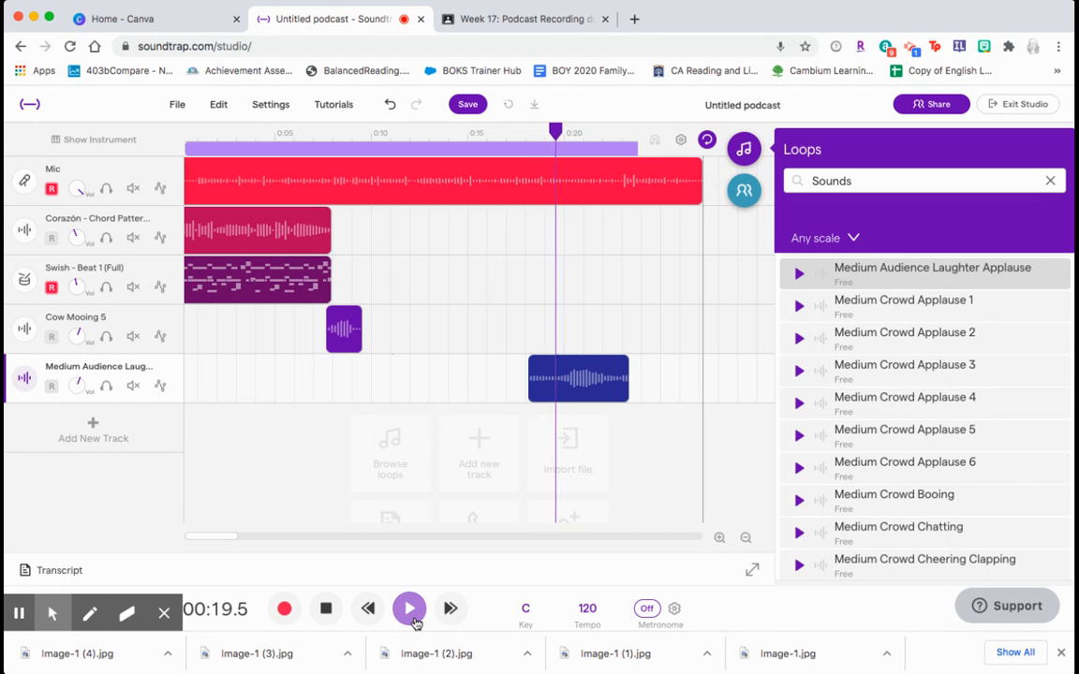
pyautogui.click(325, 611)
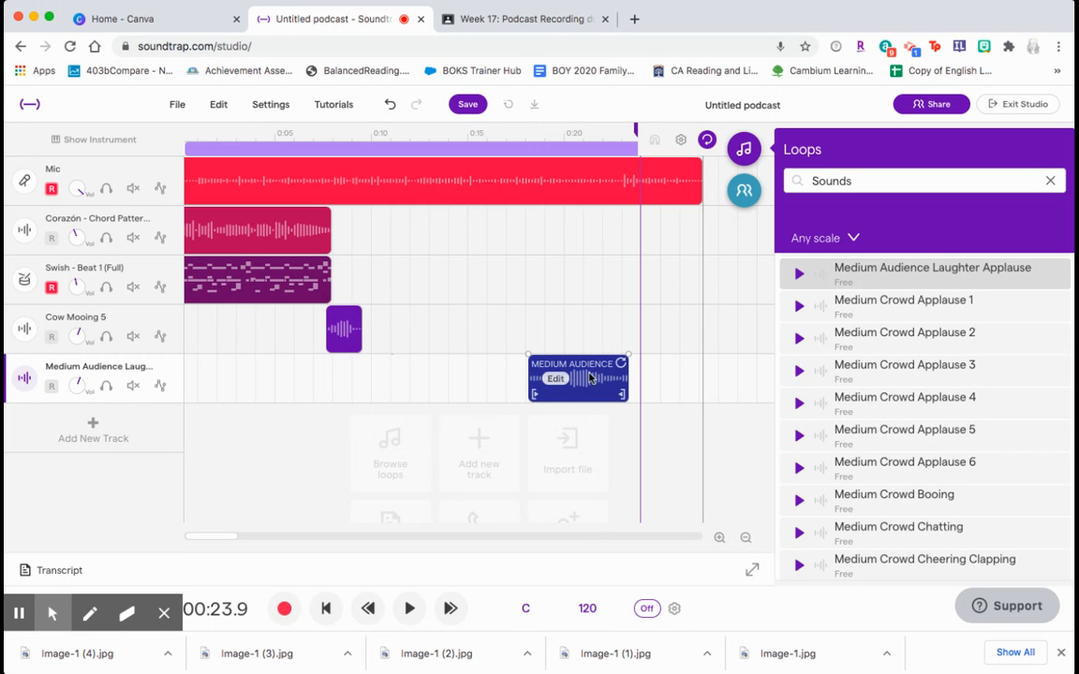
# - Turn down the laughter track's volume and stretch its clip to end with the mic recording
pyautogui.click(79, 386)
pyautogui.moveTo(80, 398); pyautogui.dragTo(89, 469)
pyautogui.moveTo(626, 397); pyautogui.dragTo(694, 400)
# - Play the project while turning the laughter track's volume down further, then stop playback
pyautogui.click(409, 609)
pyautogui.moveTo(80, 385); pyautogui.dragTo(81, 435)
pyautogui.press('space')
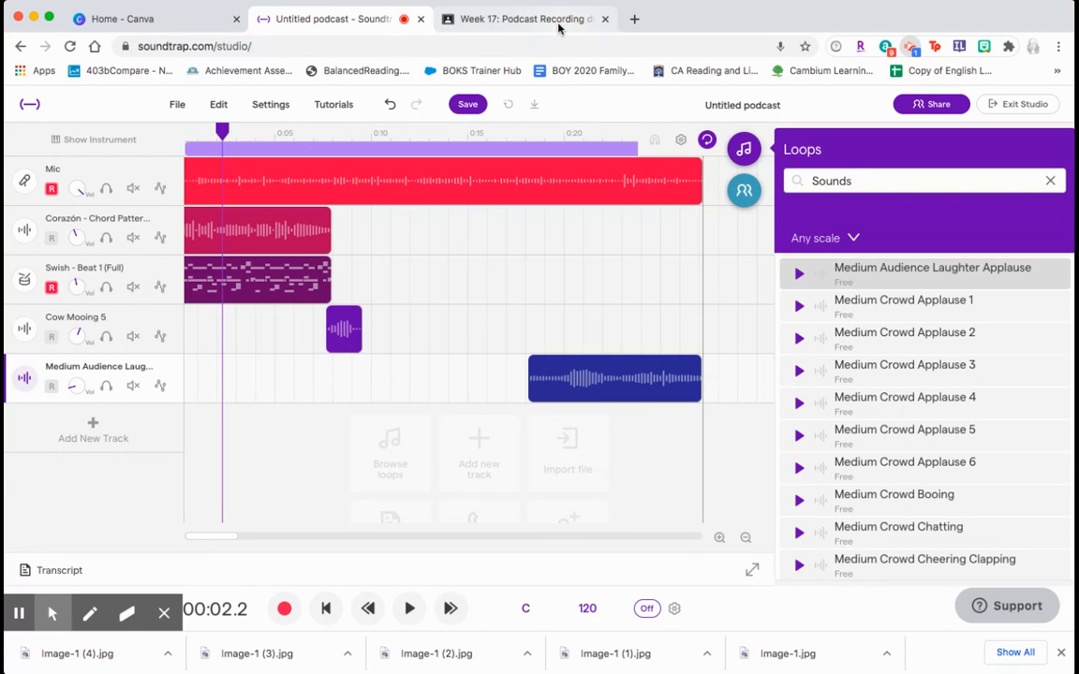
# - Look over the podcast assignment in the Google Classroom tab and return to the Soundtrap studio
pyautogui.click(524, 18)
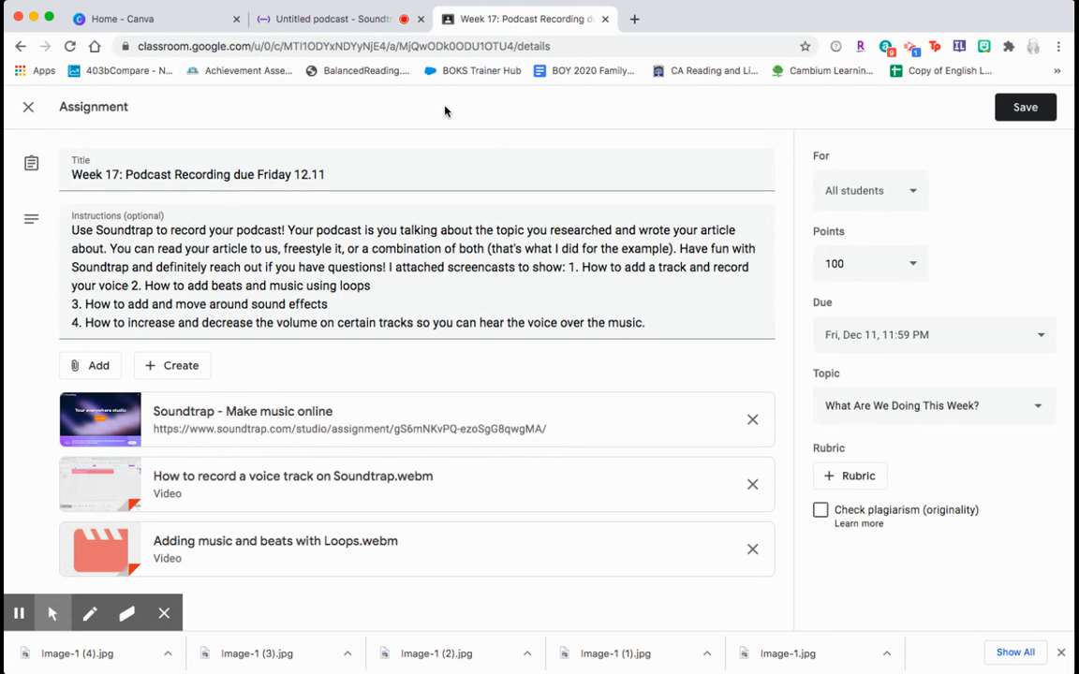
pyautogui.click(343, 22)
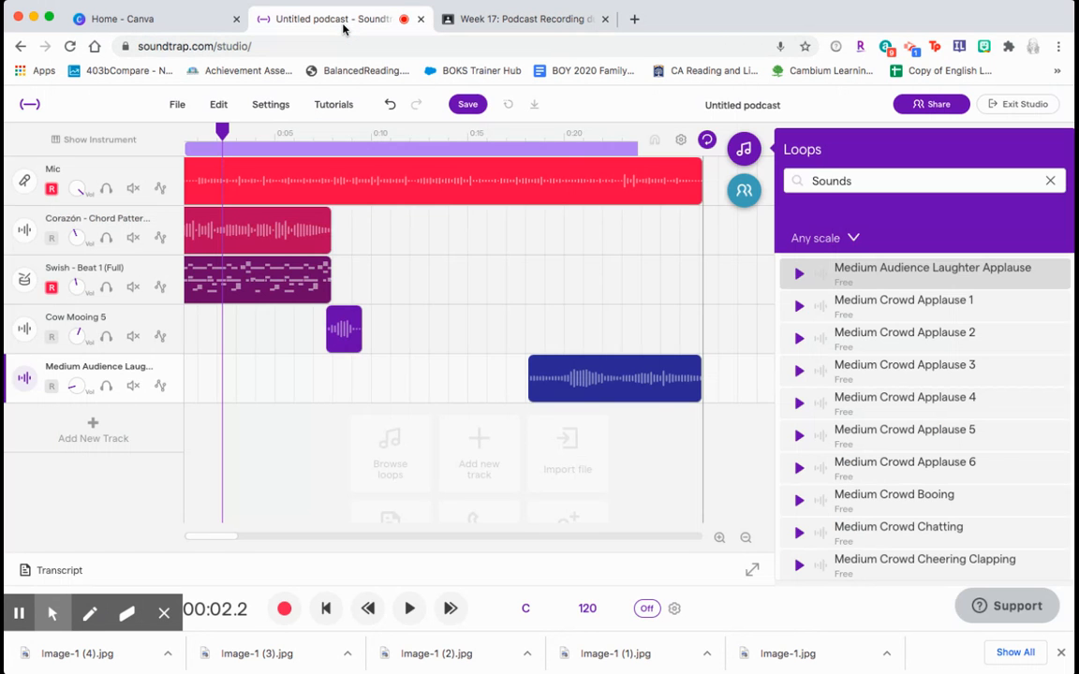